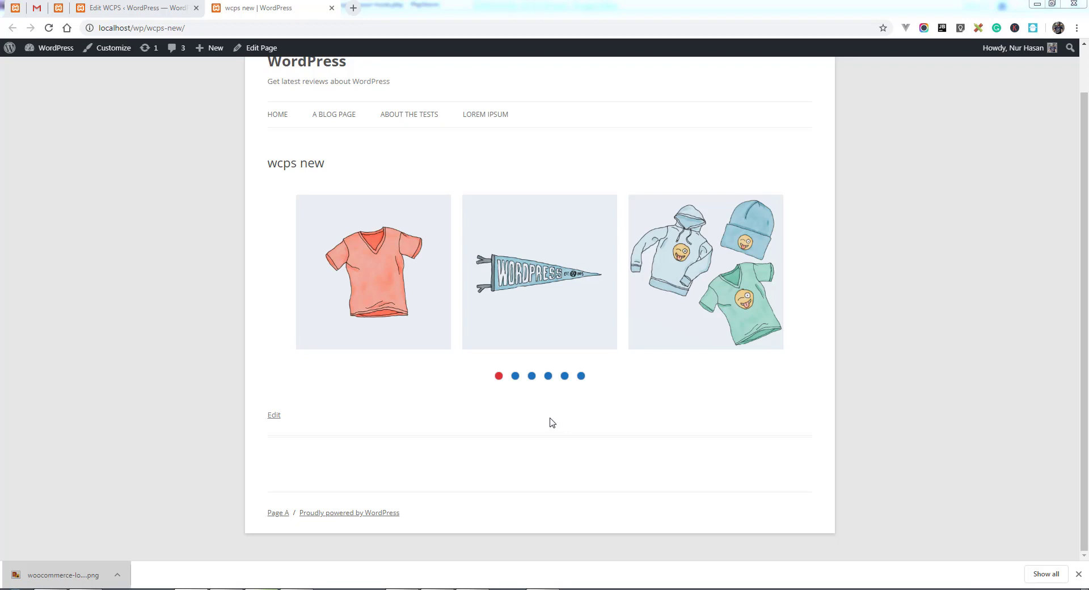
Choose the "Hoodie with Pocket" item layout with details below the image for the "Theme - Flat" slider and update it
{"action": "mouse_move", "coordinate": [668, 268]}
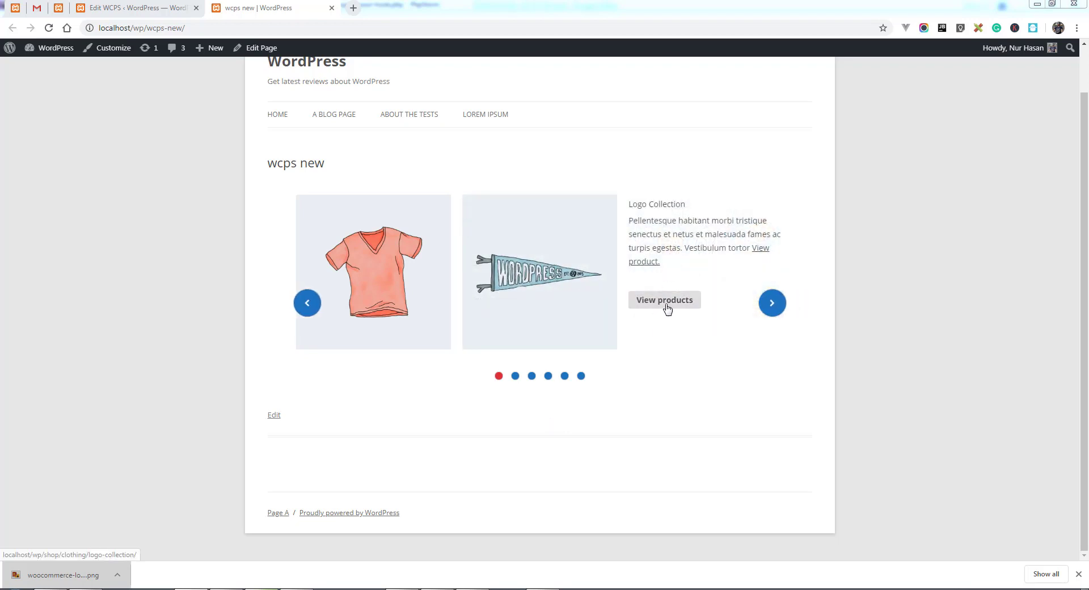
{"action": "mouse_move", "coordinate": [515, 307]}
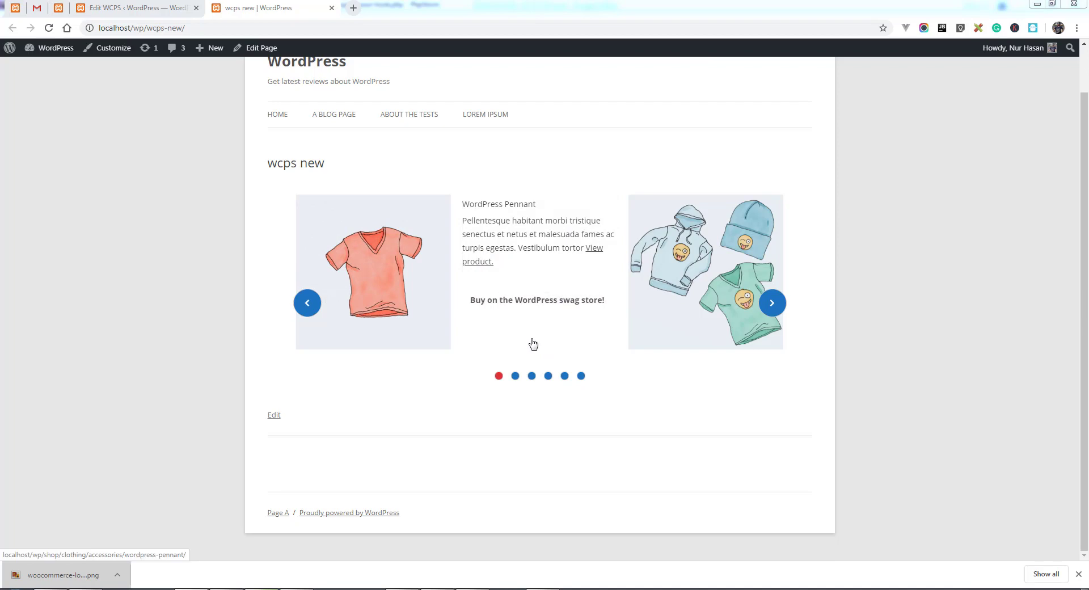
{"action": "left_click", "coordinate": [158, 11]}
{"action": "scroll", "coordinate": [301, 309], "scroll_direction": "up", "scroll_amount": 4}
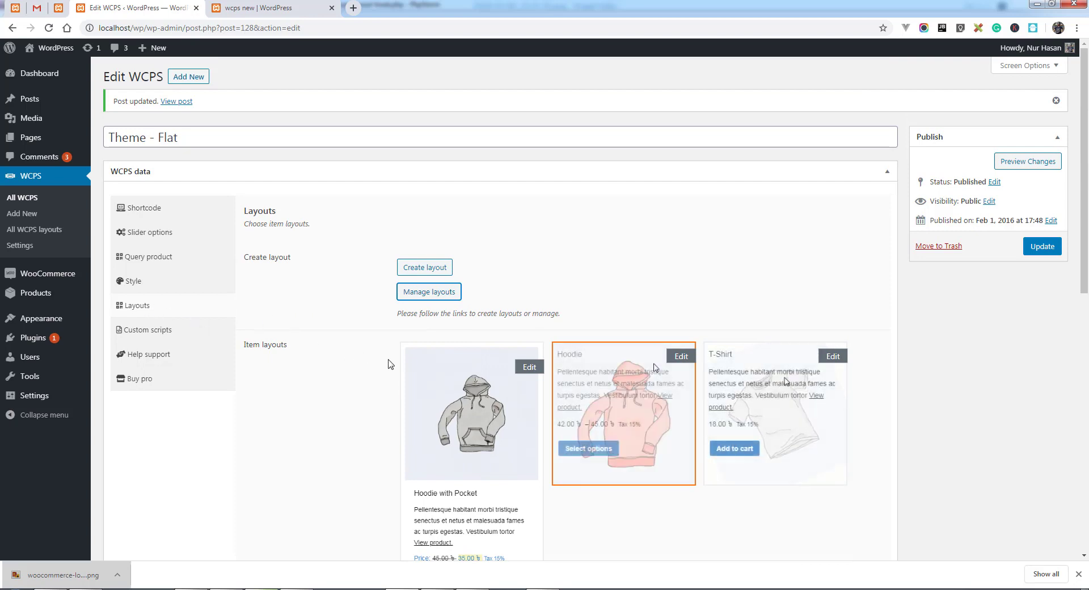
{"action": "left_click", "coordinate": [766, 382]}
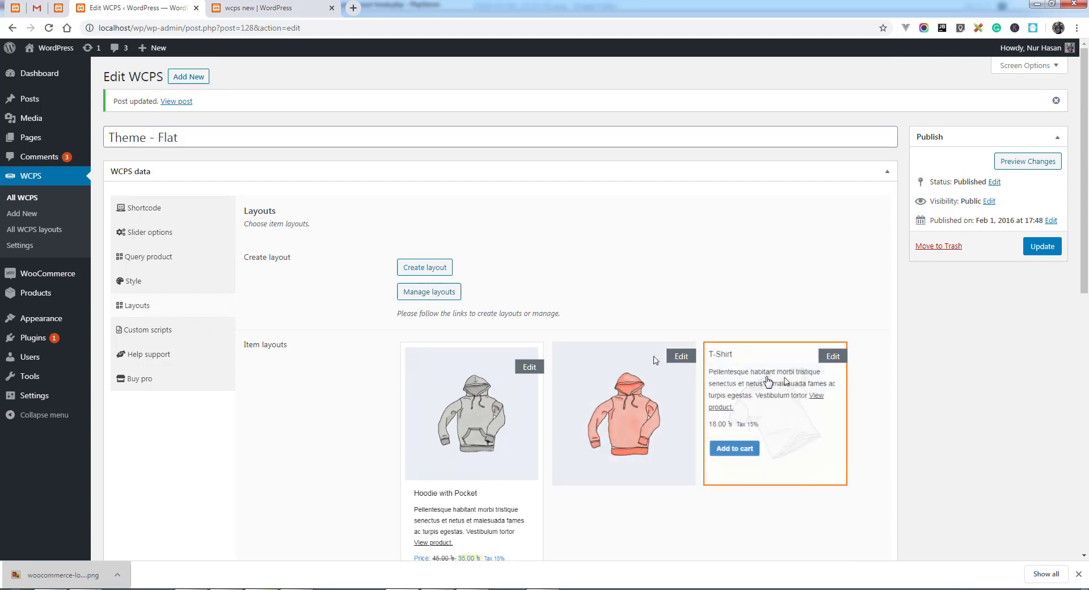
{"action": "left_click", "coordinate": [486, 434]}
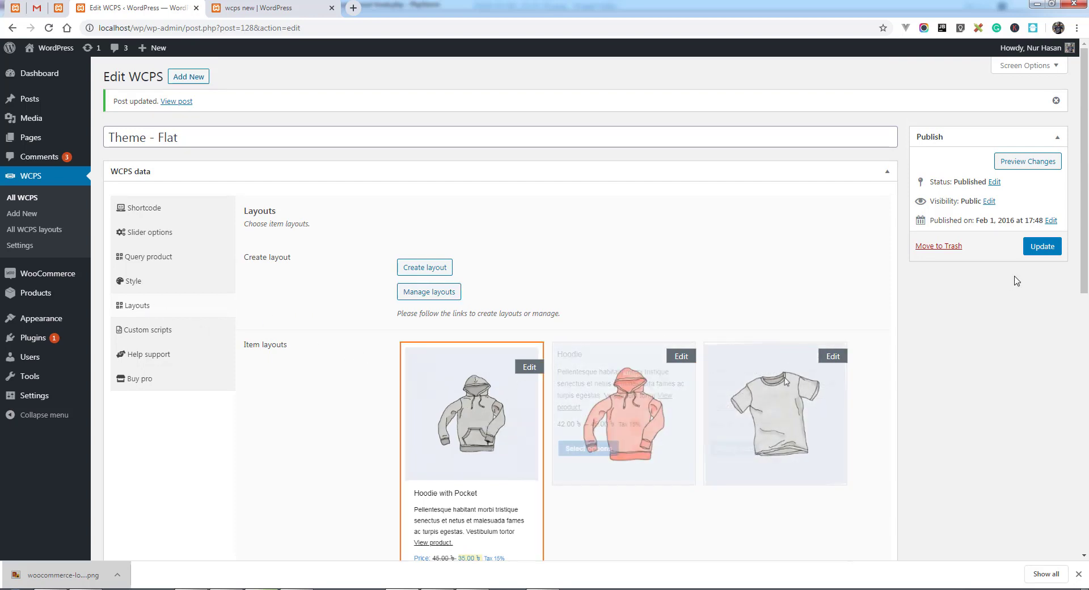
{"action": "left_click", "coordinate": [1041, 247]}
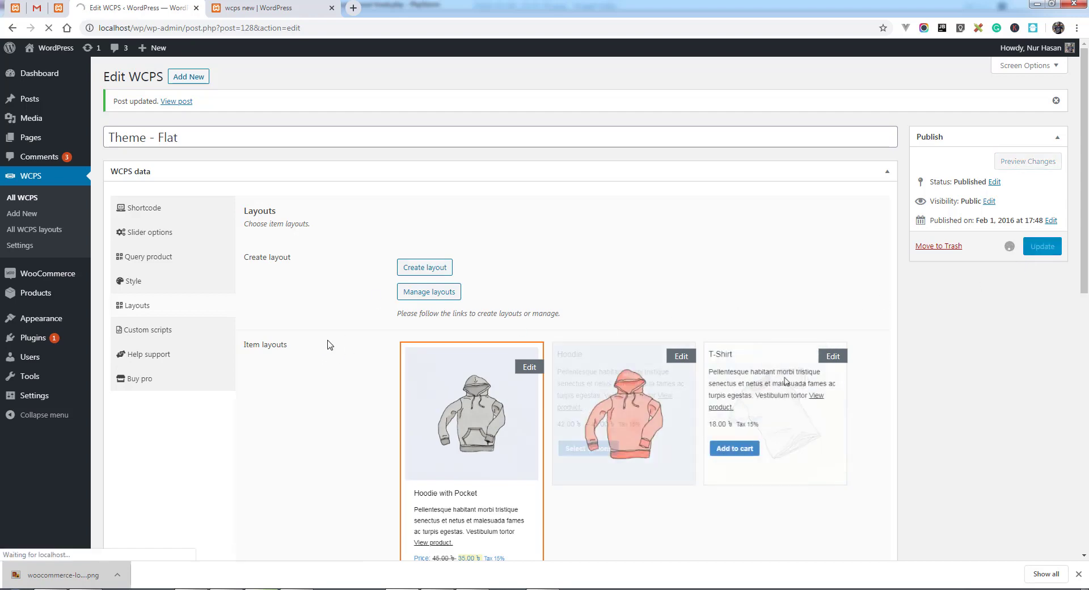
Reload the "wcps new" page and check the product slider with the chosen layout
{"action": "left_click", "coordinate": [258, 7]}
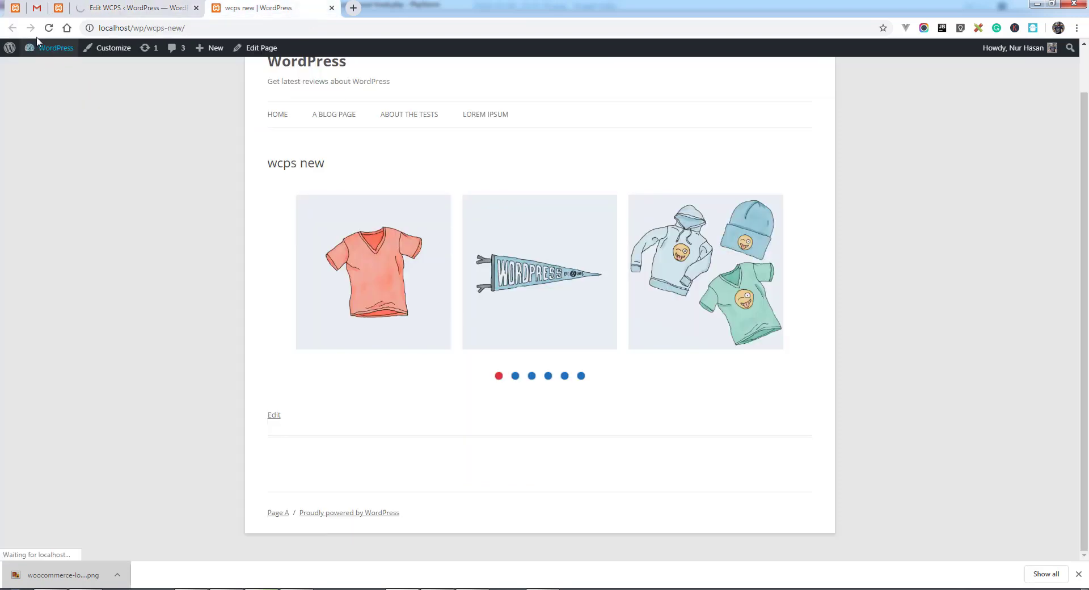
{"action": "left_click", "coordinate": [49, 27]}
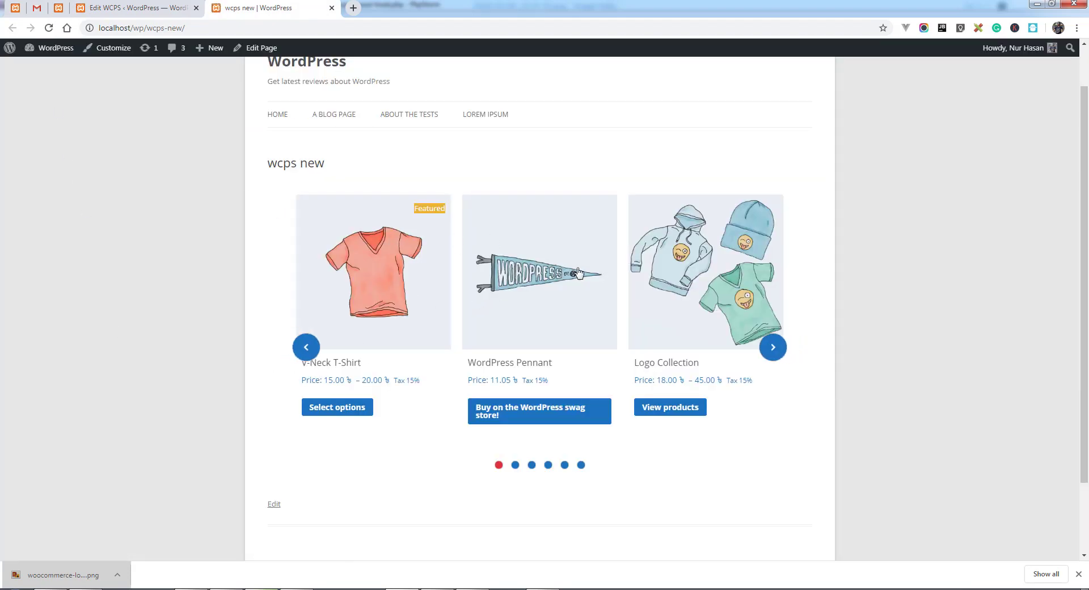
{"action": "scroll", "coordinate": [576, 273], "scroll_direction": "down", "scroll_amount": 1}
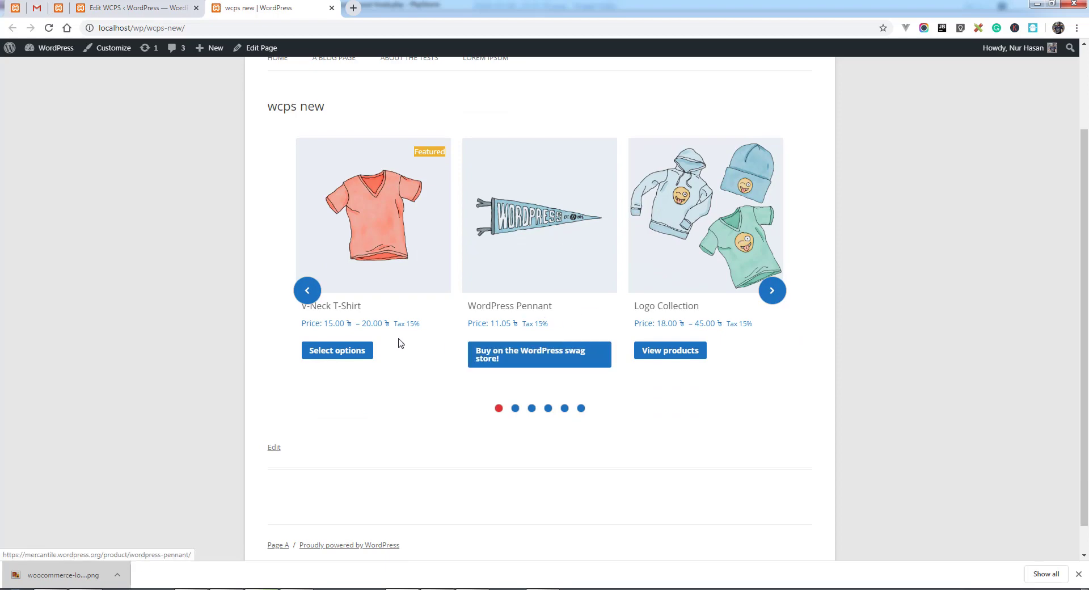
Open the selected item layout for editing and the list of all WCPS layouts in separate browser tabs
{"action": "left_click", "coordinate": [151, 9]}
{"action": "scroll", "coordinate": [423, 357], "scroll_direction": "down", "scroll_amount": 2}
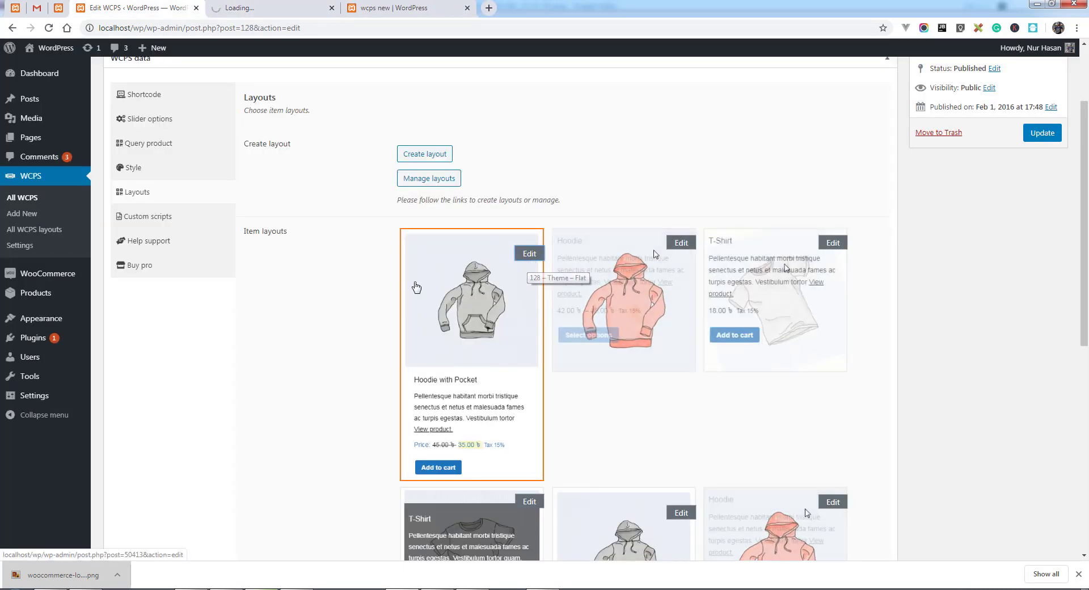
{"action": "scroll", "coordinate": [340, 339], "scroll_direction": "up", "scroll_amount": 1}
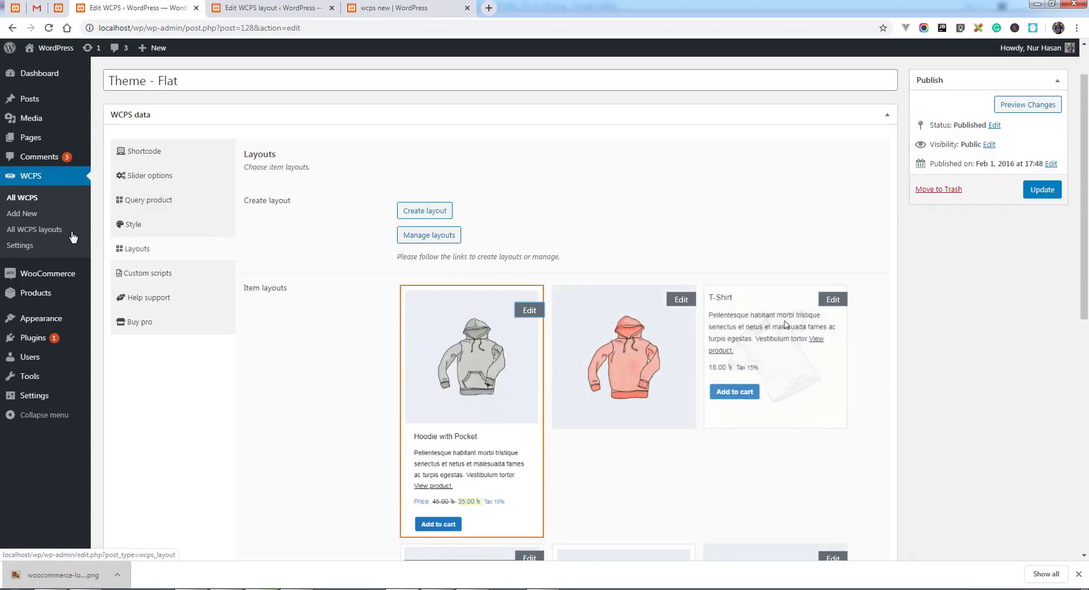
{"action": "middle_click", "coordinate": [43, 232]}
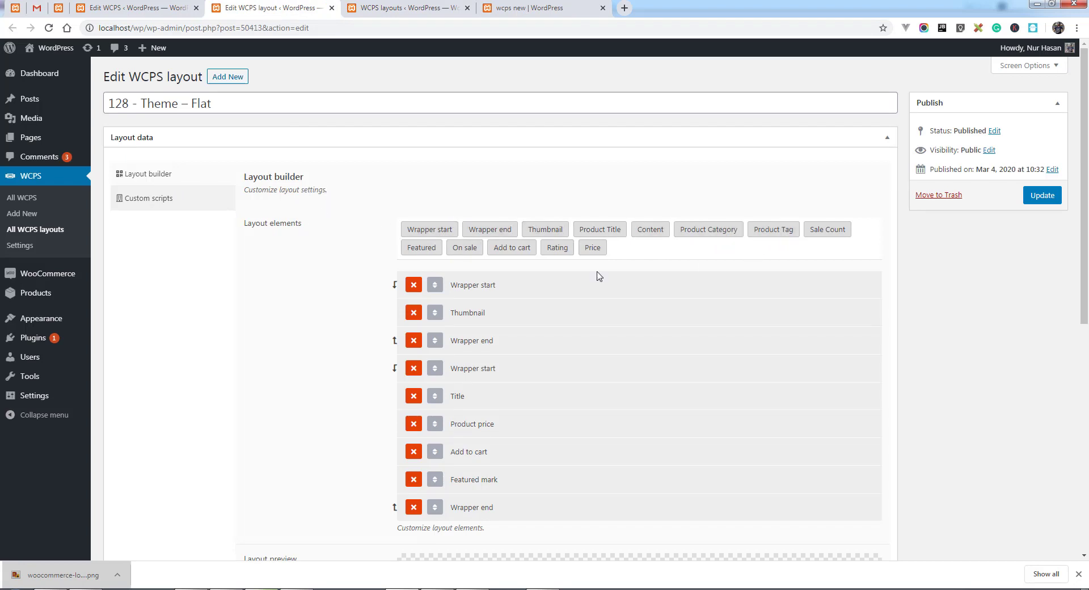
Examine the element list and the layout preview of the "128 - Theme – Flat" layout
{"action": "scroll", "coordinate": [372, 369], "scroll_direction": "down", "scroll_amount": 6}
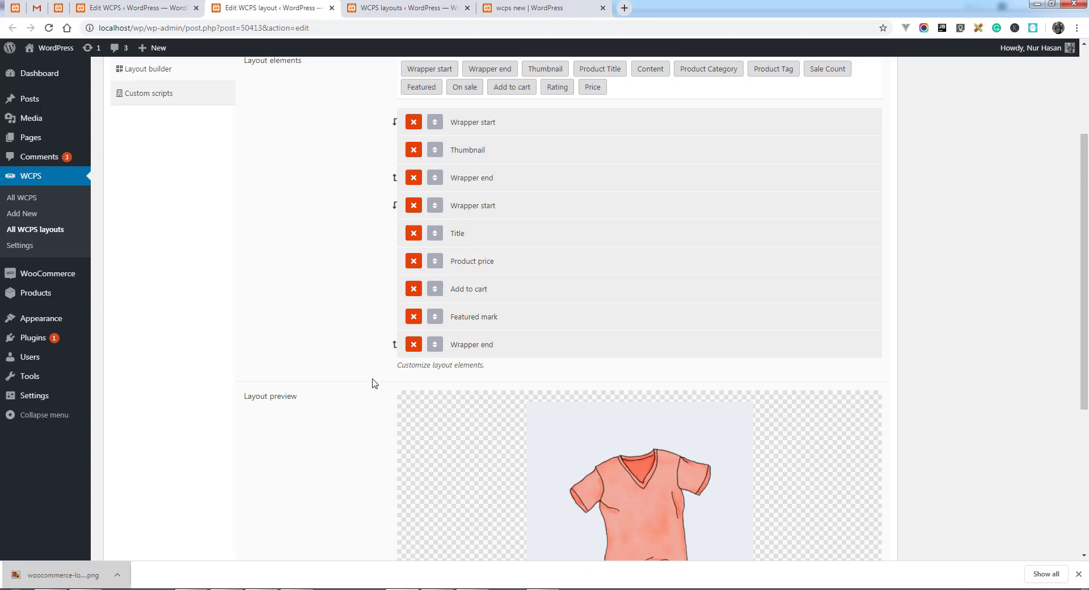
{"action": "scroll", "coordinate": [482, 384], "scroll_direction": "down", "scroll_amount": 3}
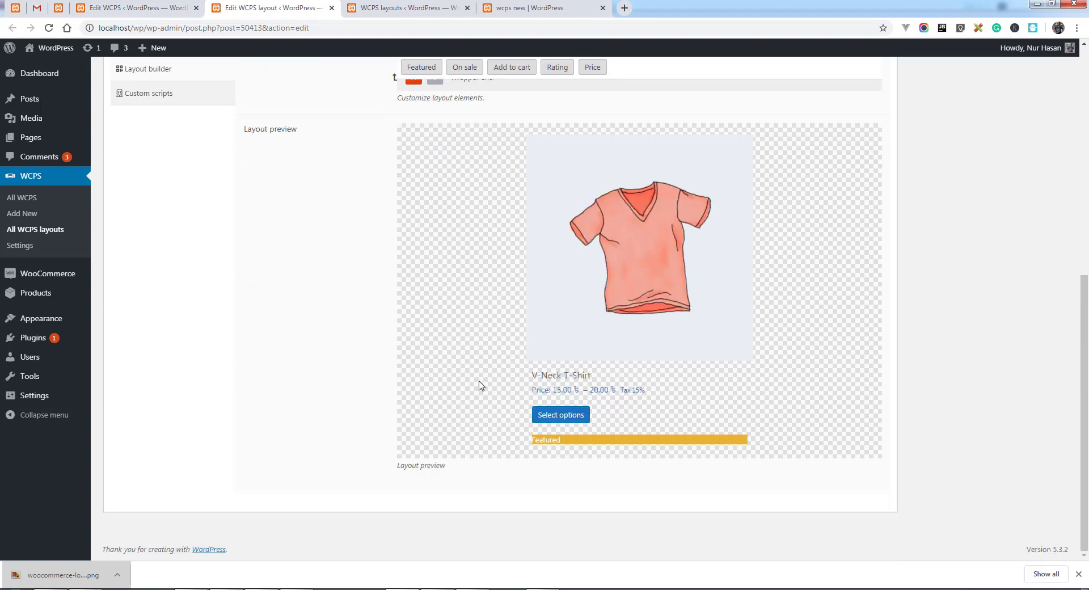
{"action": "scroll", "coordinate": [232, 245], "scroll_direction": "up", "scroll_amount": 6}
Examine the layout's custom CSS, custom JS and preview image, and compare the image with the slider's item layouts
{"action": "left_click", "coordinate": [165, 116]}
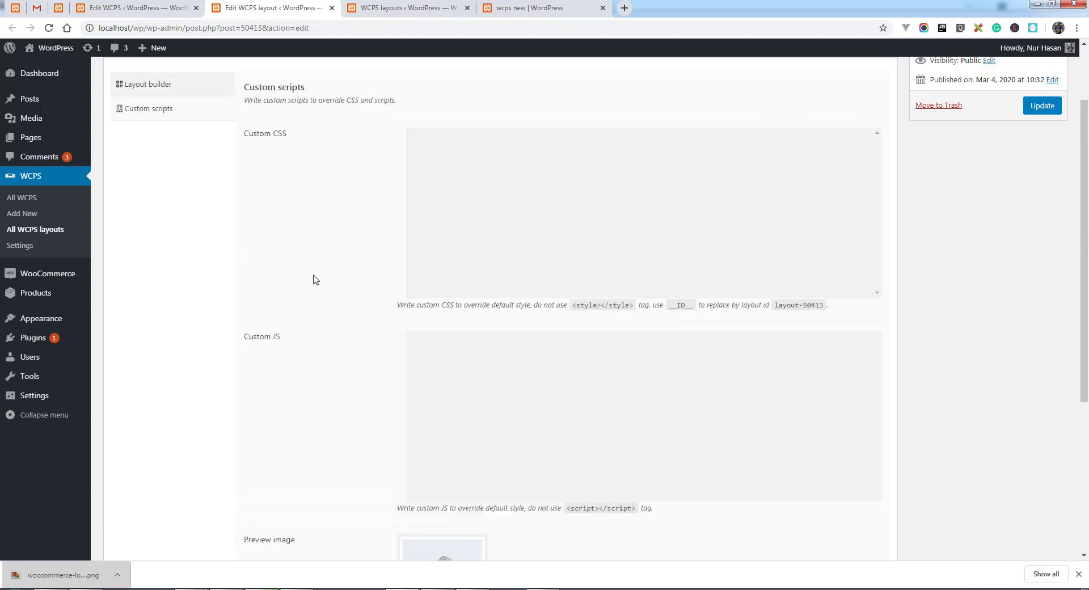
{"action": "left_click", "coordinate": [518, 212]}
{"action": "type", "text": "__ID__ {vertical-align: top;}.__ID__ .layer-media{}.__ID__ .layer-content {padding: 5px 10px;}"}
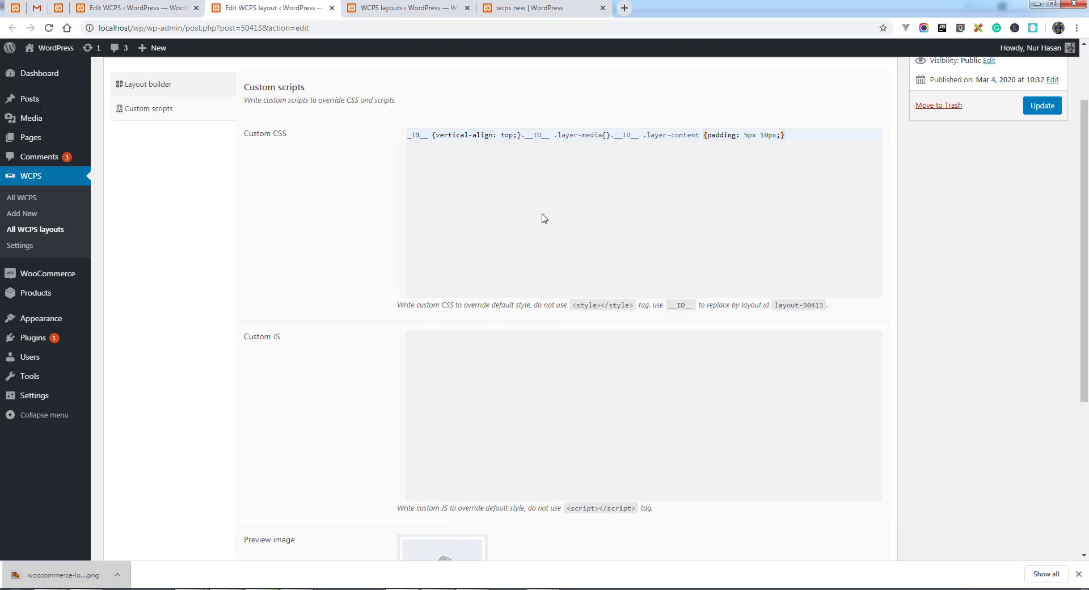
{"action": "double_click", "coordinate": [687, 305]}
{"action": "triple_click", "coordinate": [776, 309]}
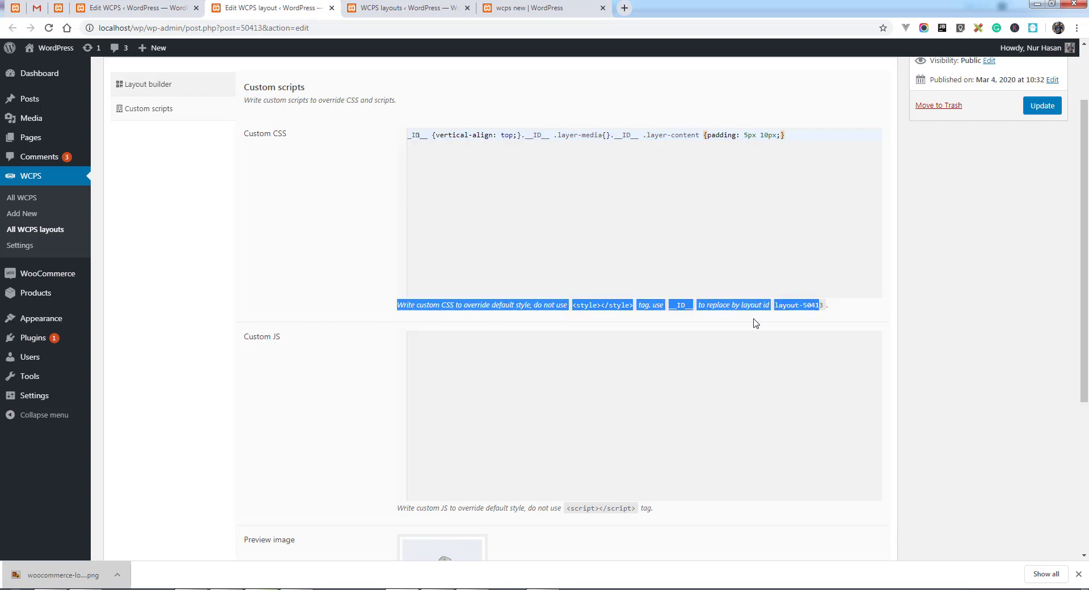
{"action": "left_click", "coordinate": [545, 375]}
{"action": "scroll", "coordinate": [336, 375], "scroll_direction": "down", "scroll_amount": 2}
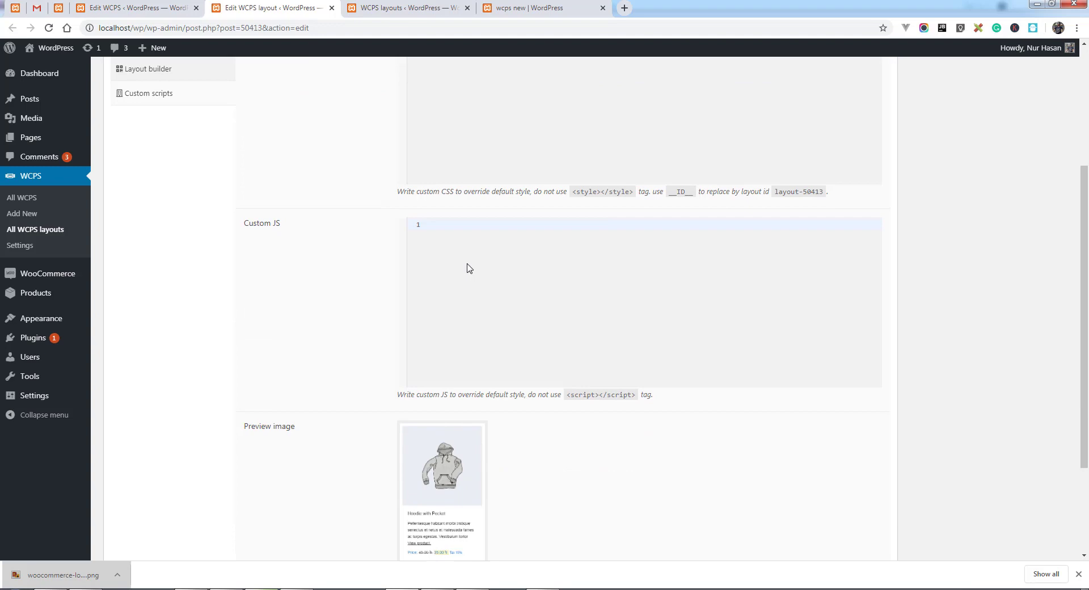
{"action": "scroll", "coordinate": [318, 448], "scroll_direction": "down", "scroll_amount": 2}
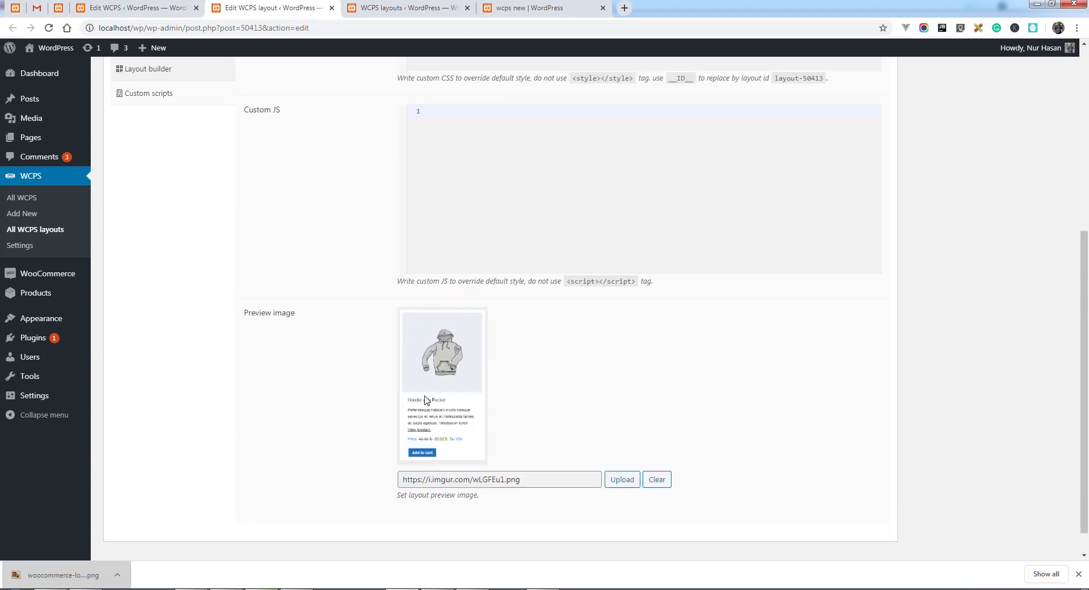
{"action": "left_click", "coordinate": [182, 8]}
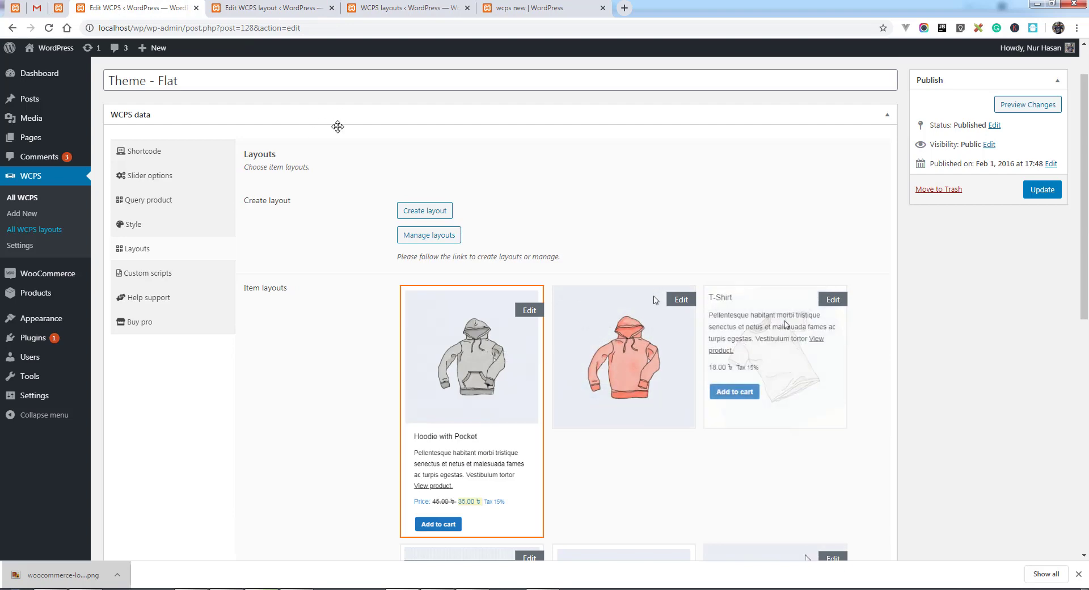
{"action": "left_click", "coordinate": [269, 8]}
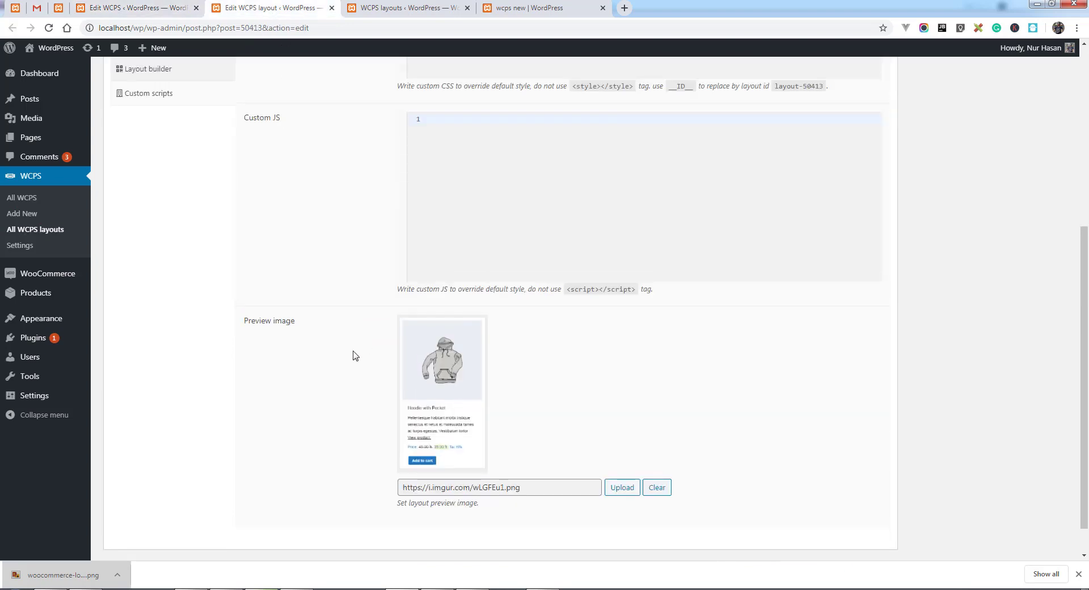
Expand the Title element in the layout builder and set its text color to the blue palette swatch
{"action": "scroll", "coordinate": [353, 354], "scroll_direction": "up", "scroll_amount": 6}
{"action": "left_click", "coordinate": [172, 183]}
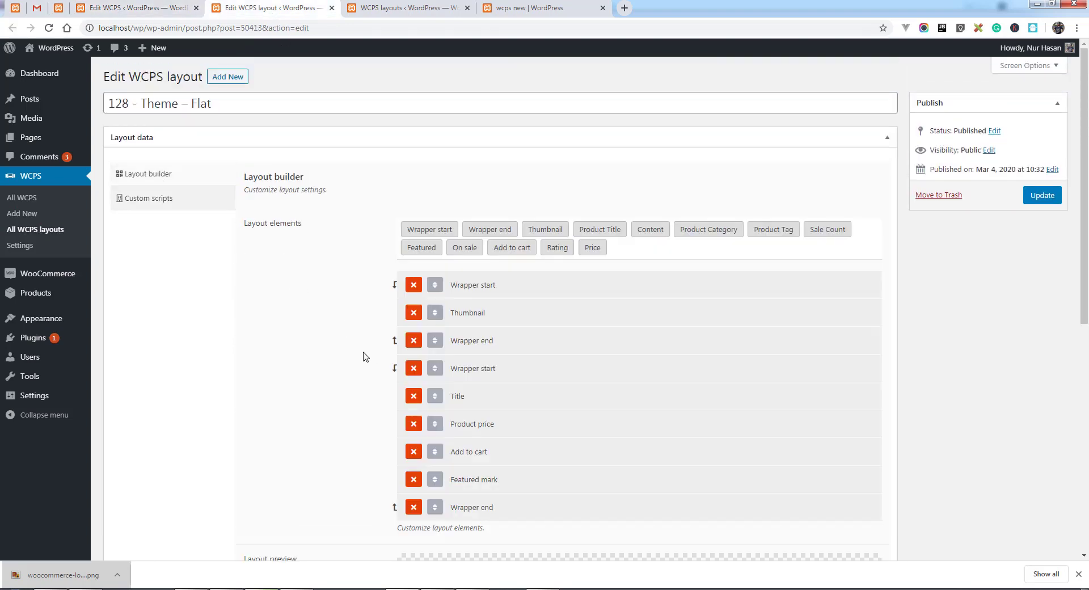
{"action": "scroll", "coordinate": [366, 354], "scroll_direction": "down", "scroll_amount": 1}
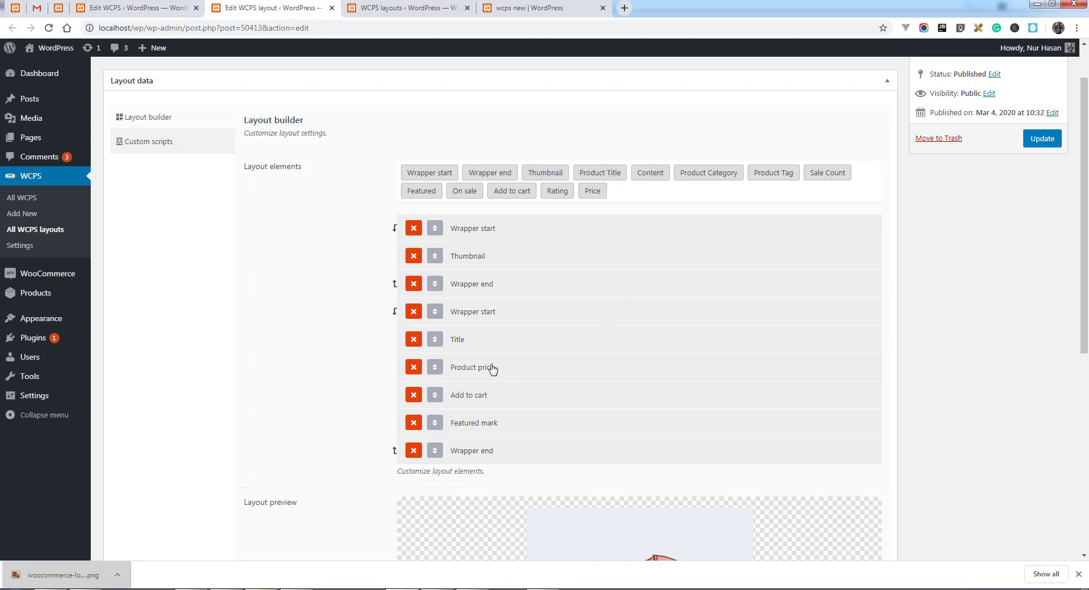
{"action": "left_click", "coordinate": [458, 341]}
{"action": "scroll", "coordinate": [540, 347], "scroll_direction": "down", "scroll_amount": 4}
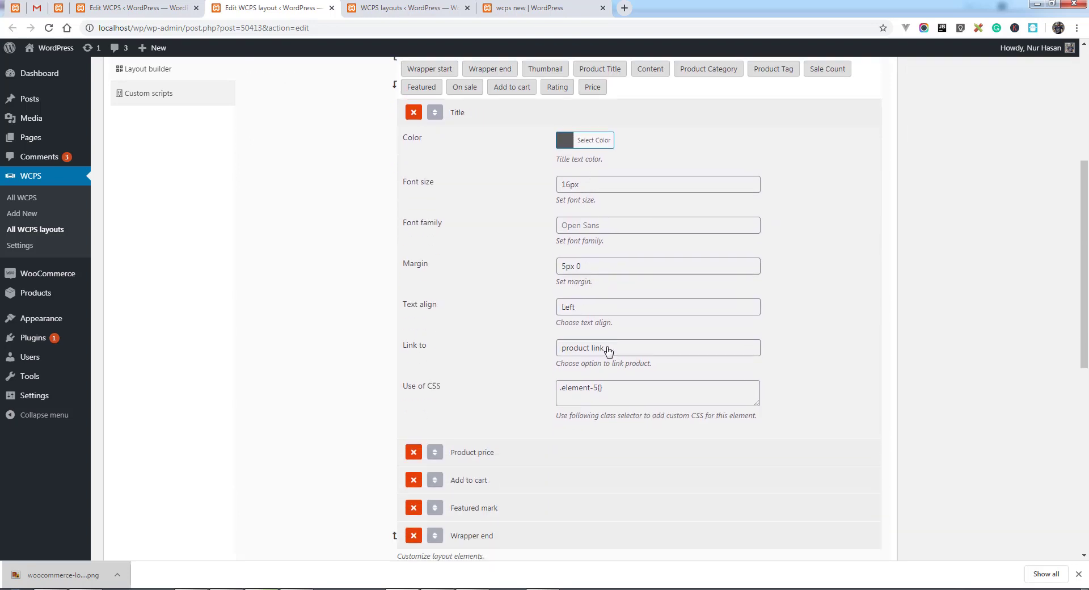
{"action": "left_click", "coordinate": [584, 145]}
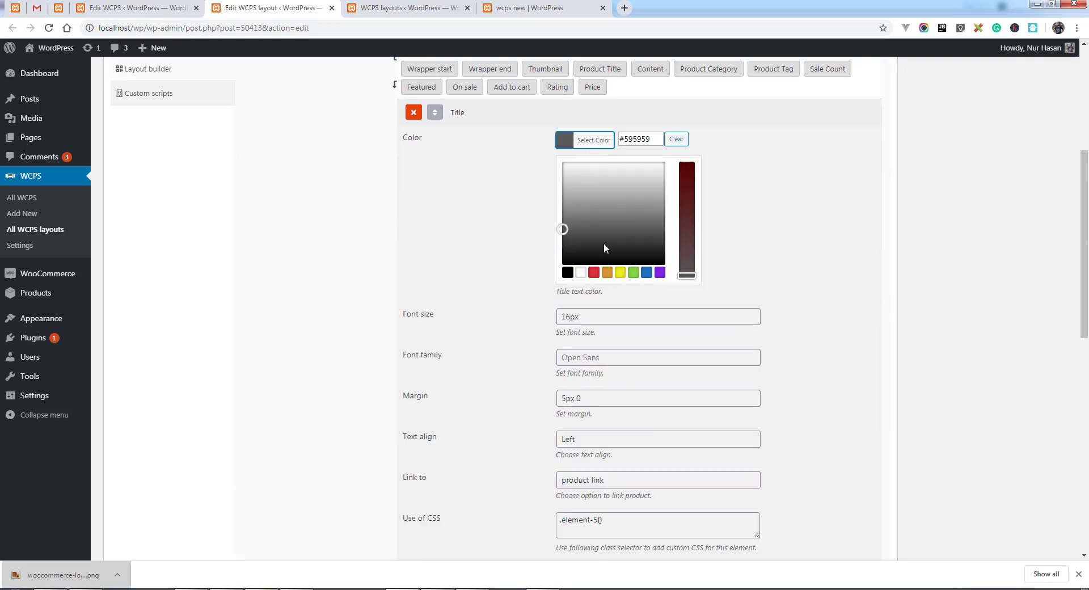
{"action": "left_click", "coordinate": [648, 274]}
{"action": "left_click", "coordinate": [499, 221]}
Set the Title element's font size to 18px, update the layout and check it on the reloaded "wcps new" page
{"action": "left_click_drag", "start_coordinate": [571, 186], "coordinate": [565, 185]}
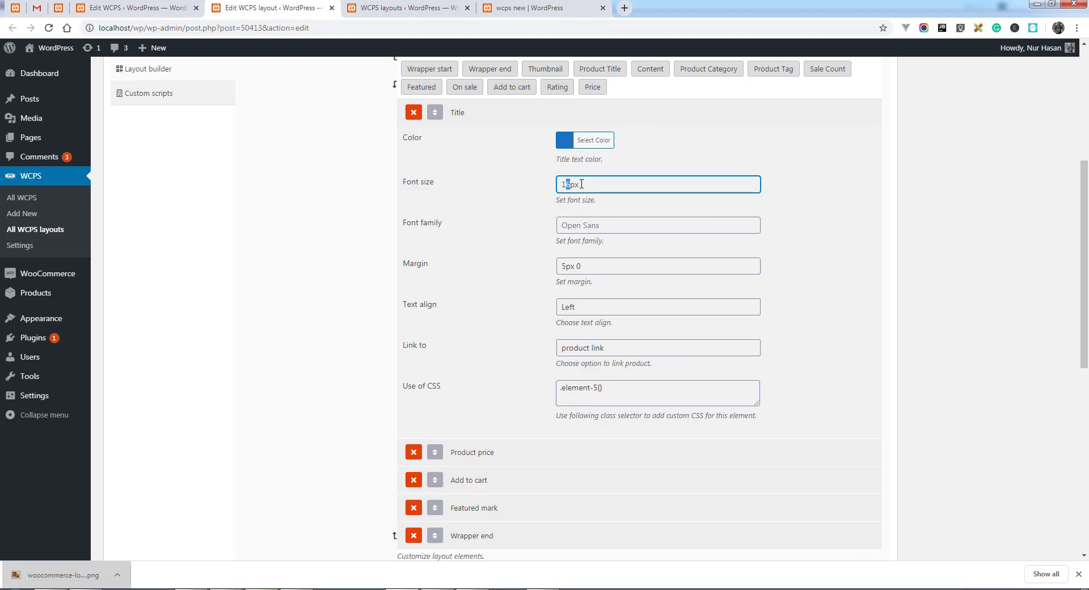
{"action": "scroll", "coordinate": [861, 331], "scroll_direction": "up", "scroll_amount": 5}
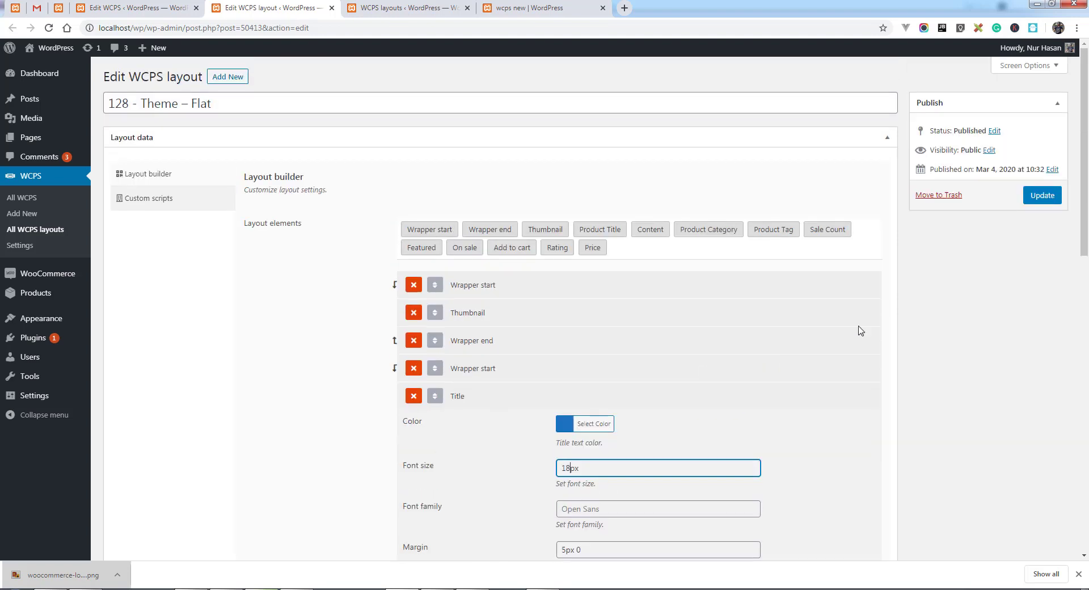
{"action": "left_click", "coordinate": [1032, 202]}
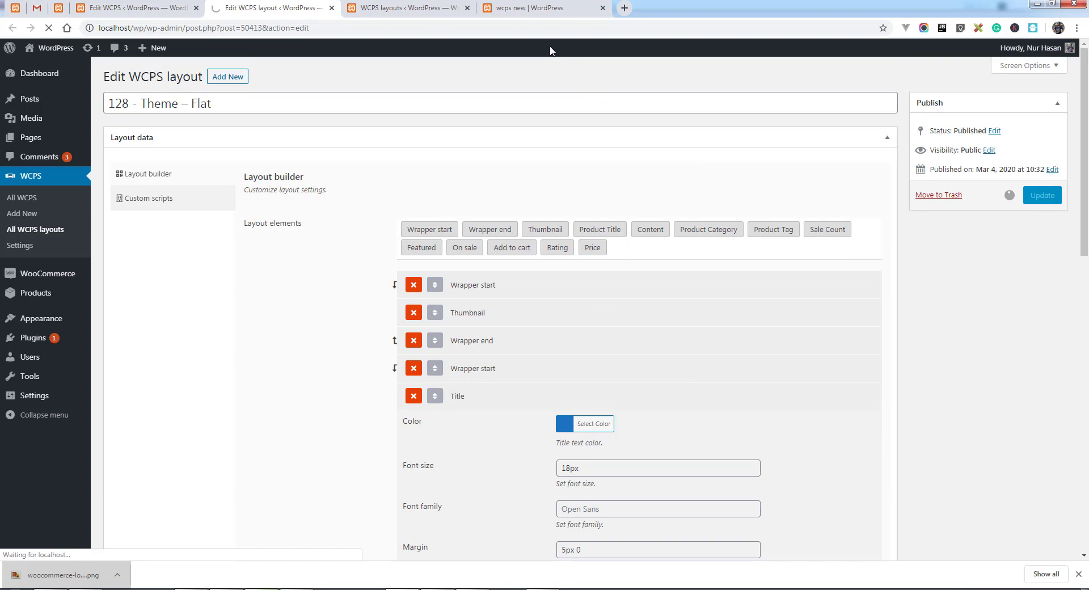
{"action": "left_click", "coordinate": [523, 9]}
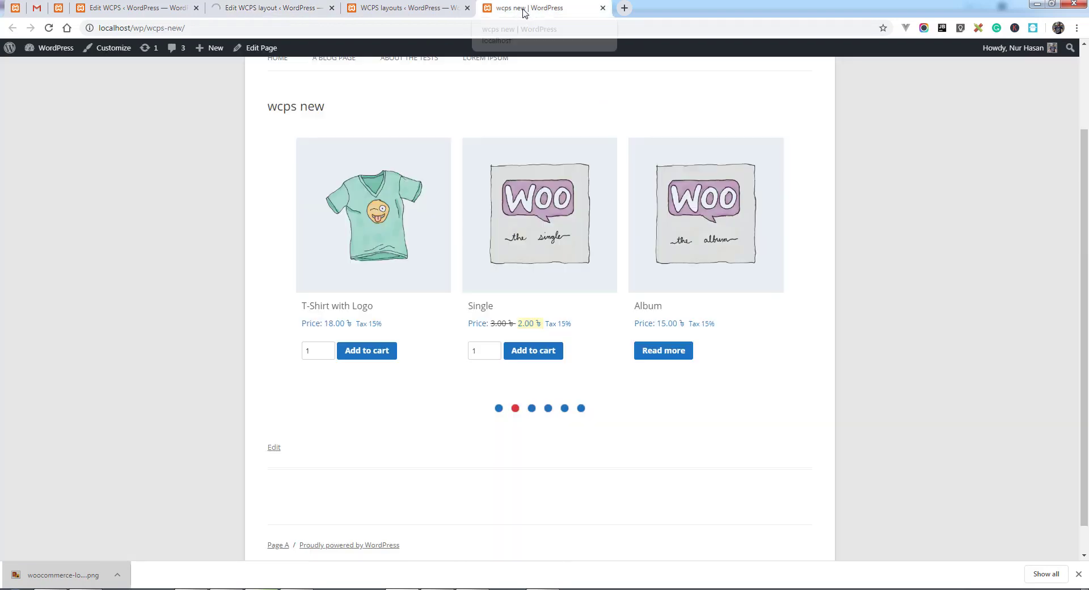
{"action": "left_click", "coordinate": [50, 29]}
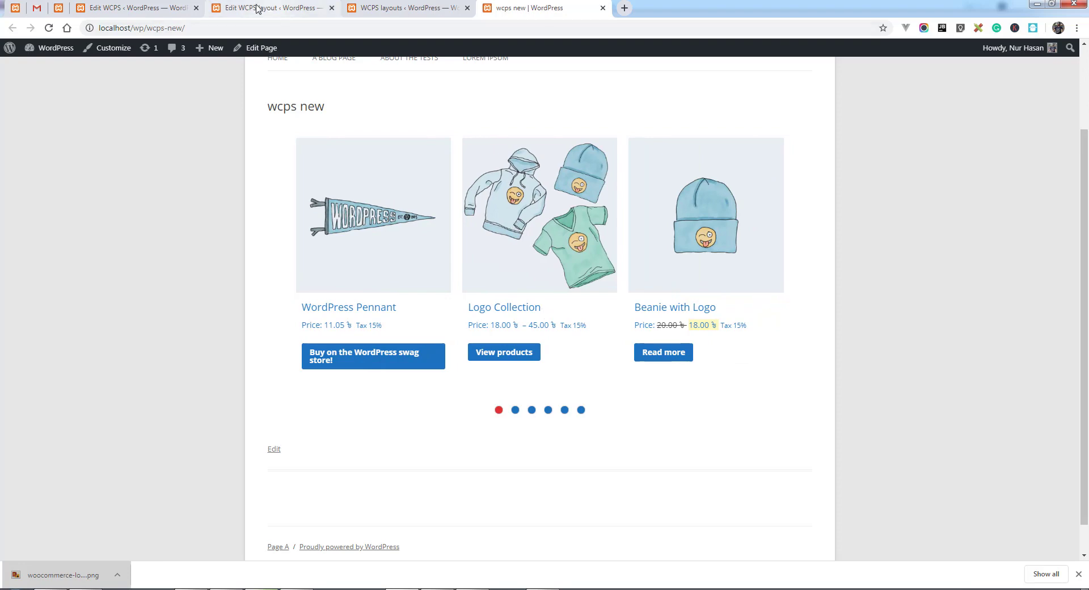
Remove the Product price element from the "128 - Theme – Flat" layout and update the layout
{"action": "key", "text": "ctrl+5"}
{"action": "scroll", "coordinate": [443, 301], "scroll_direction": "down", "scroll_amount": 1}
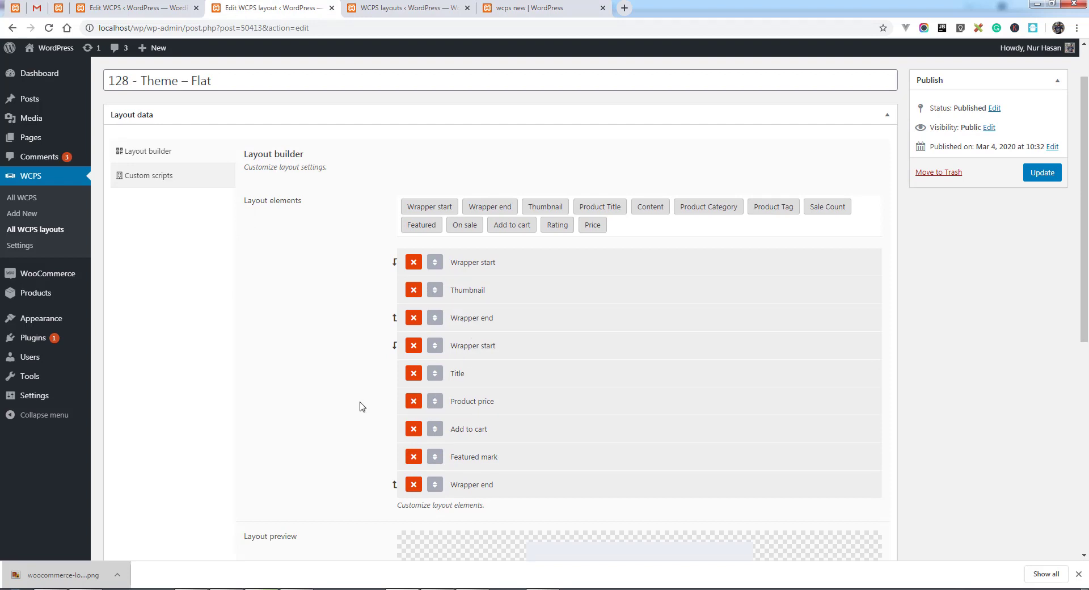
{"action": "left_click", "coordinate": [414, 401]}
{"action": "left_click", "coordinate": [1042, 173]}
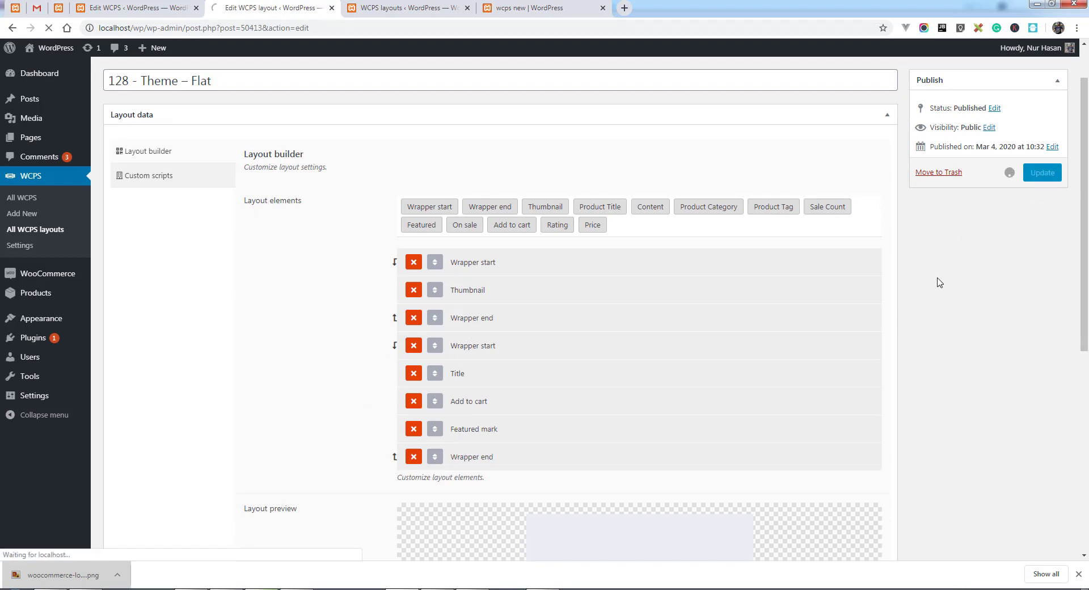
Reload the "wcps new" page and slide to the next set of products to check the slider without prices
{"action": "left_click", "coordinate": [498, 10]}
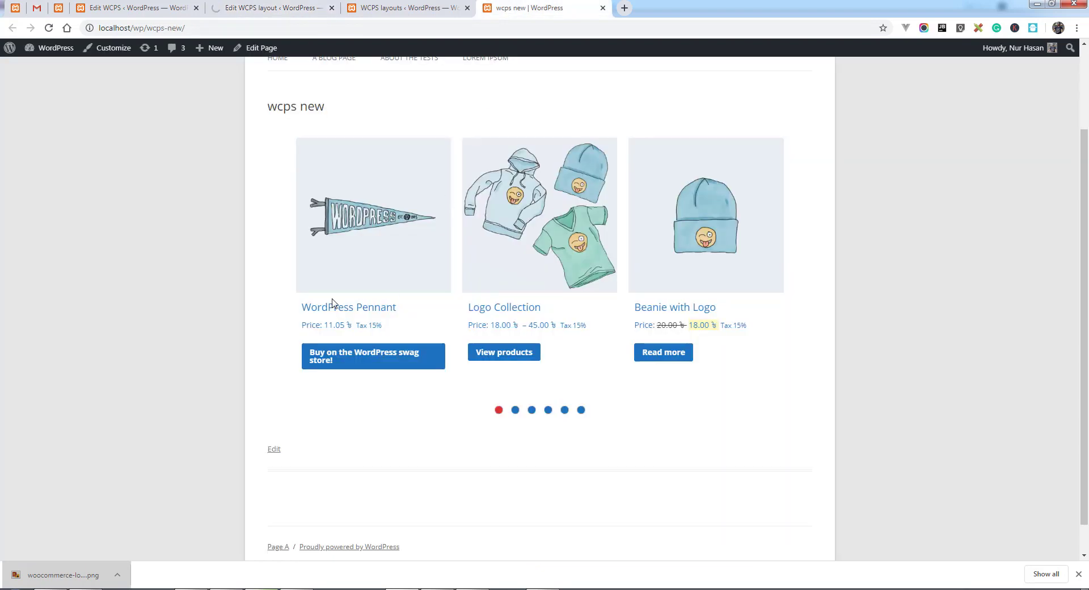
{"action": "left_click", "coordinate": [48, 27]}
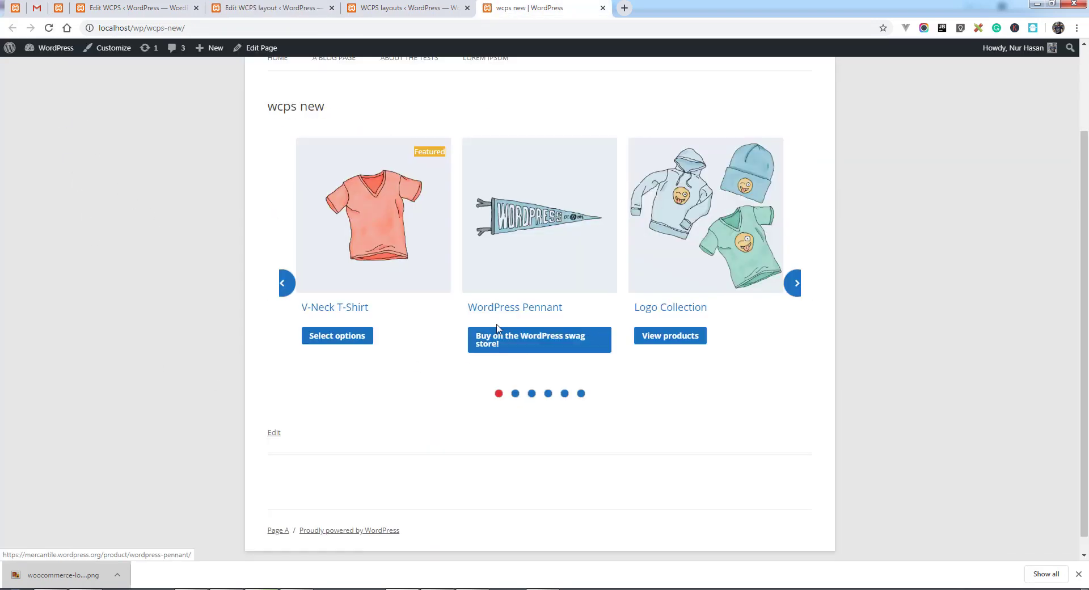
{"action": "left_click_drag", "start_coordinate": [612, 255], "coordinate": [360, 262]}
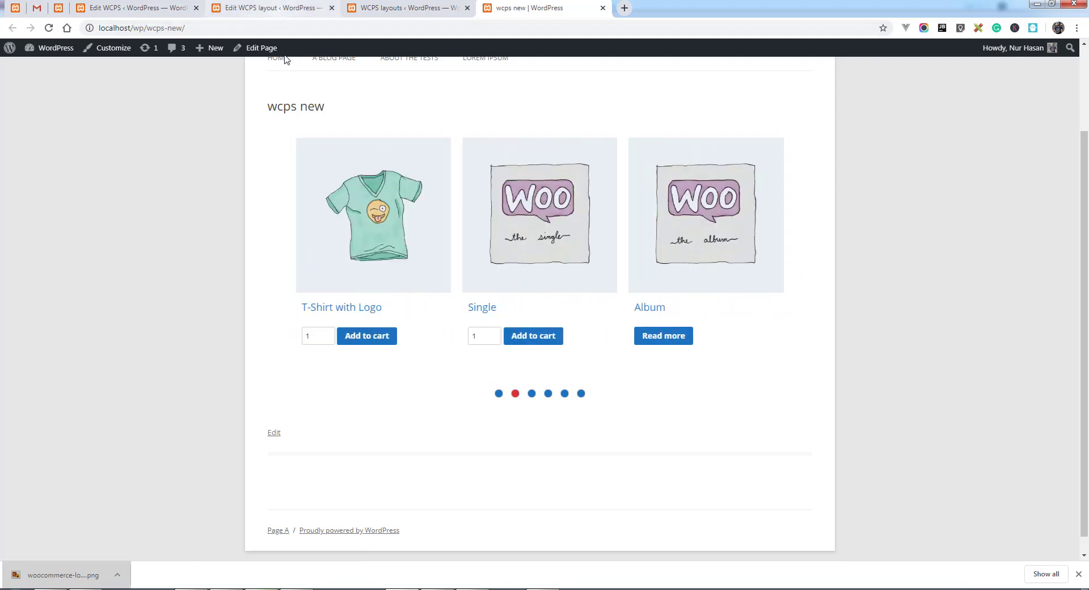
Return to the layout editor, review the Add to cart element's options and add a Rating element to the layout
{"action": "key", "text": "ctrl+Page_Up"}
{"action": "key", "text": "ctrl+Page_Up"}
{"action": "scroll", "coordinate": [369, 351], "scroll_direction": "down", "scroll_amount": 1}
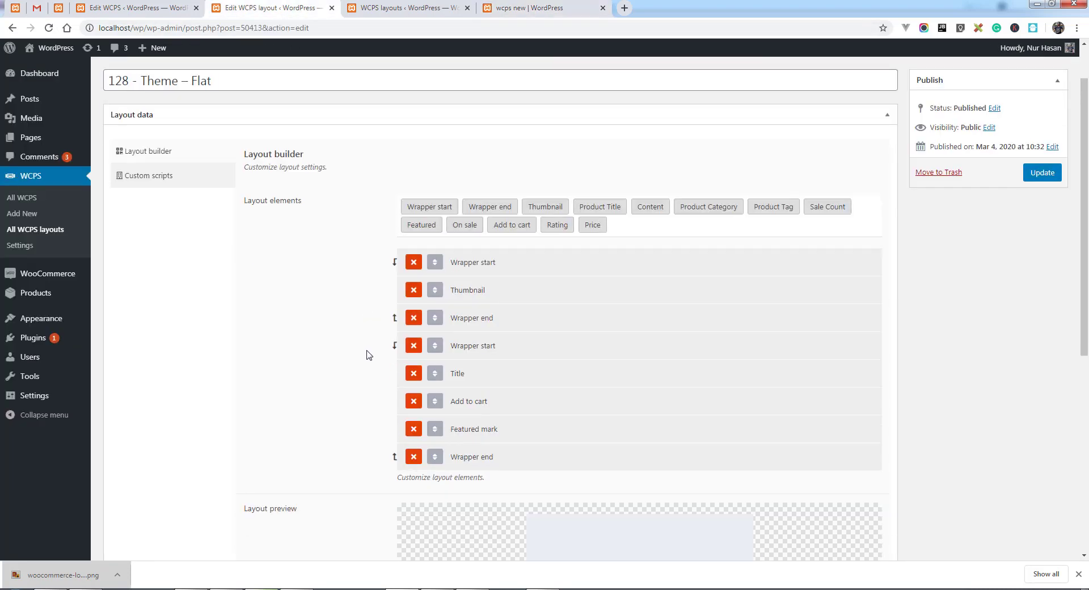
{"action": "left_click", "coordinate": [467, 402]}
{"action": "scroll", "coordinate": [539, 380], "scroll_direction": "down", "scroll_amount": 2}
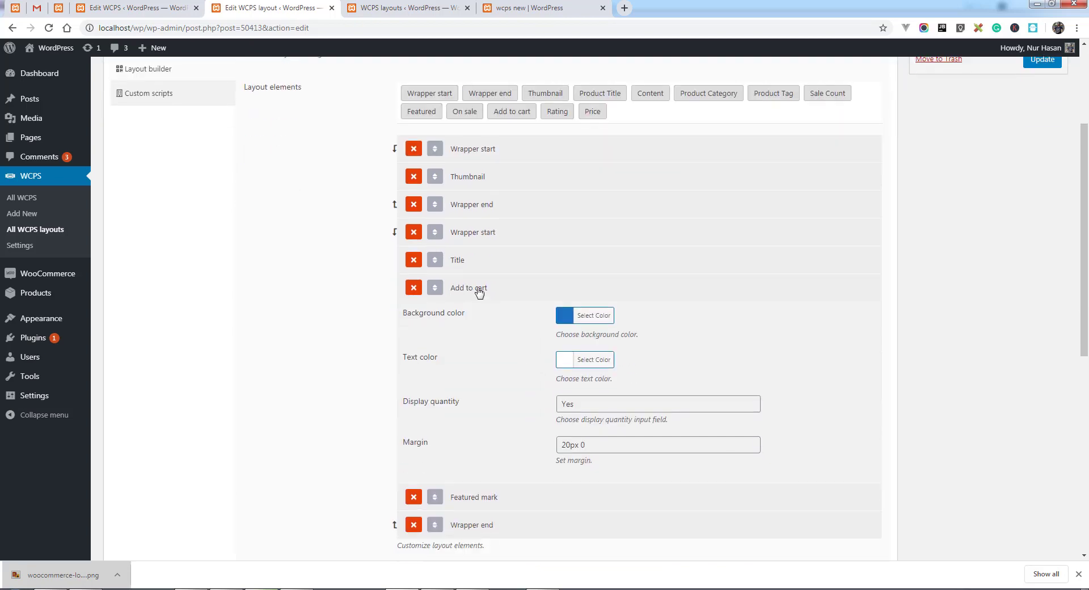
{"action": "left_click", "coordinate": [506, 279]}
{"action": "scroll", "coordinate": [482, 283], "scroll_direction": "up", "scroll_amount": 2}
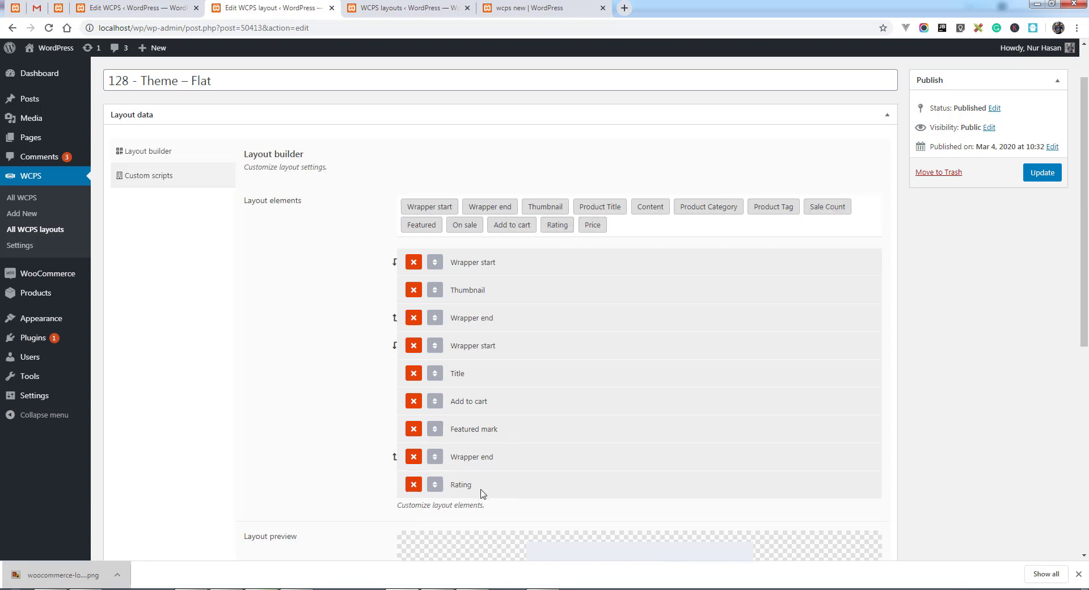
Expand the new Rating element and set its text color to the blue palette swatch
{"action": "left_click", "coordinate": [456, 486]}
{"action": "scroll", "coordinate": [531, 426], "scroll_direction": "down", "scroll_amount": 4}
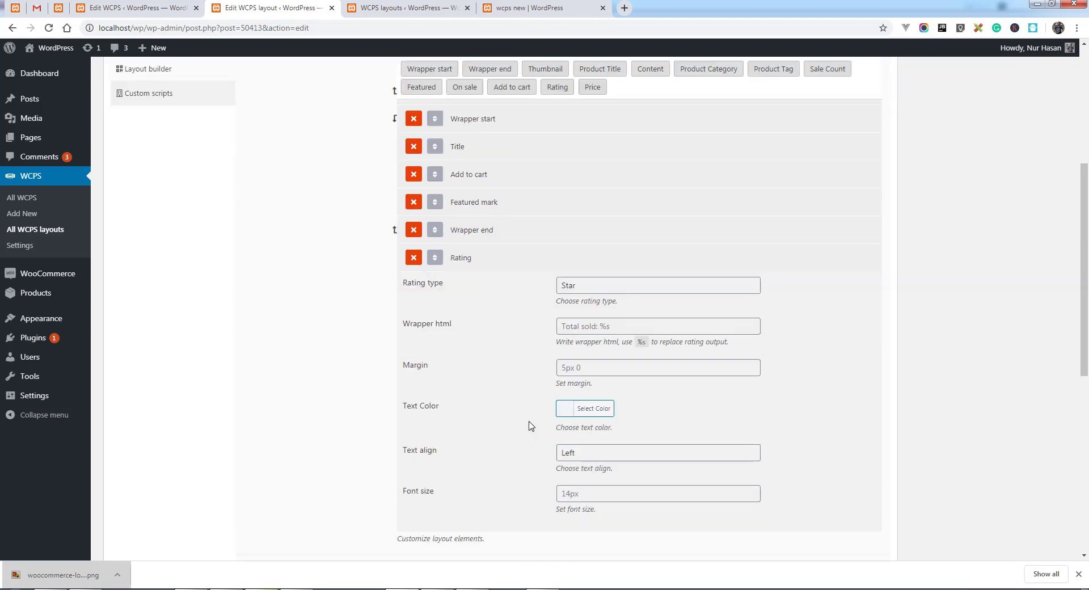
{"action": "left_click", "coordinate": [587, 408]}
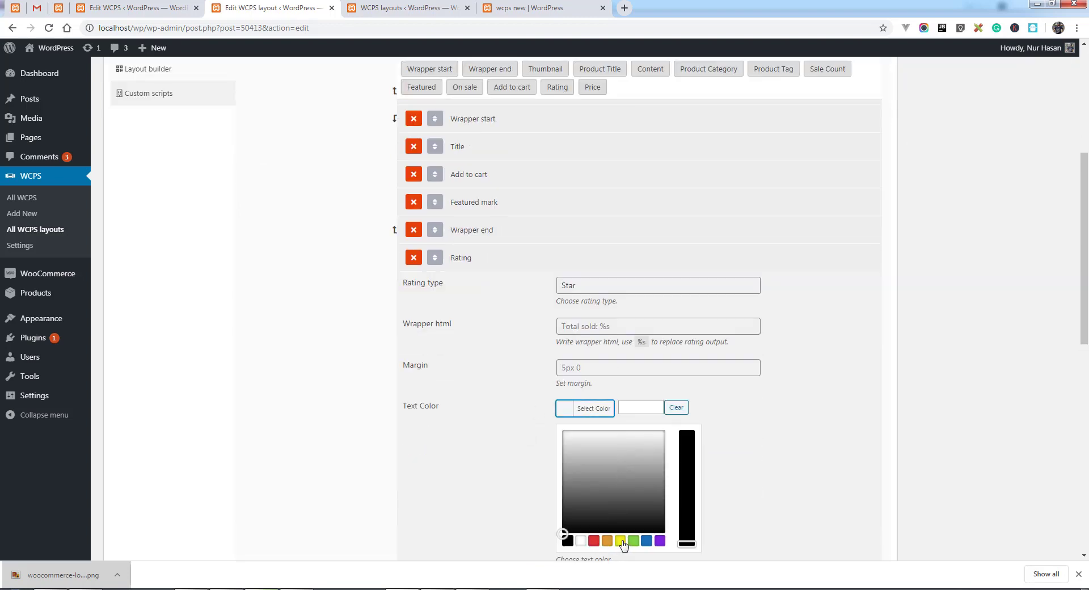
{"action": "left_click", "coordinate": [646, 540]}
{"action": "left_click", "coordinate": [481, 418]}
{"action": "left_click", "coordinate": [572, 368]}
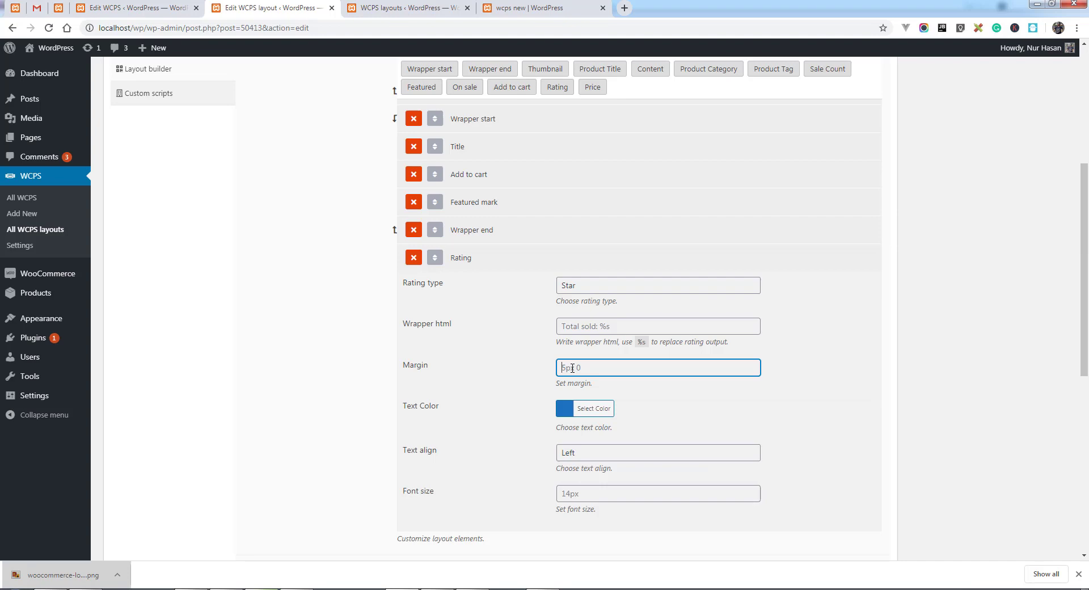
{"action": "left_click", "coordinate": [521, 353]}
Update the layout with the Rating element and check the slider on the reloaded "wcps new" page
{"action": "scroll", "coordinate": [821, 332], "scroll_direction": "up", "scroll_amount": 5}
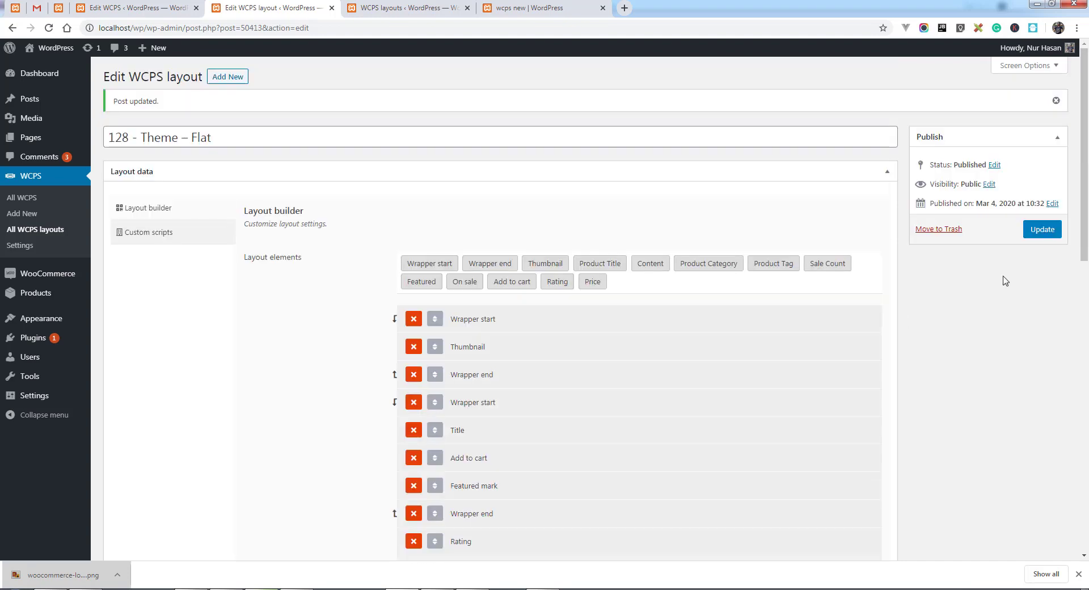
{"action": "left_click", "coordinate": [1042, 229]}
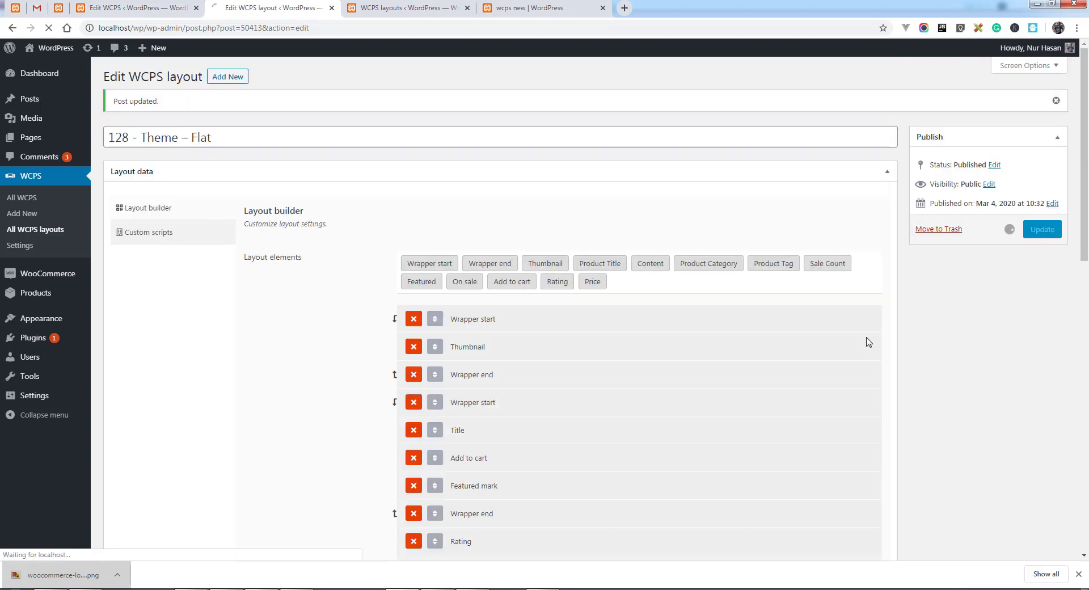
{"action": "left_click", "coordinate": [526, 11]}
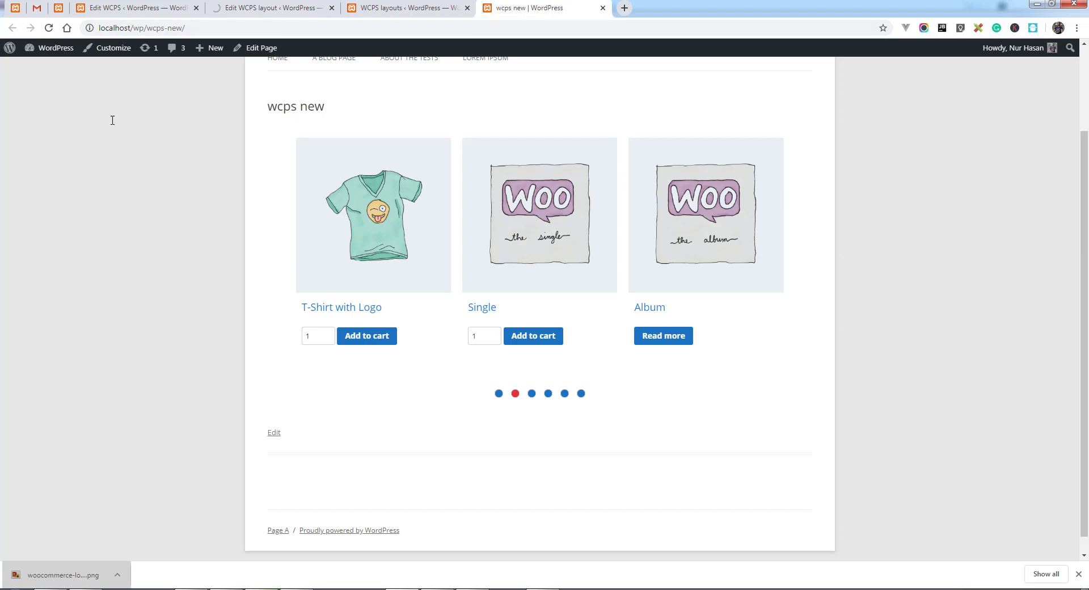
{"action": "left_click", "coordinate": [49, 27]}
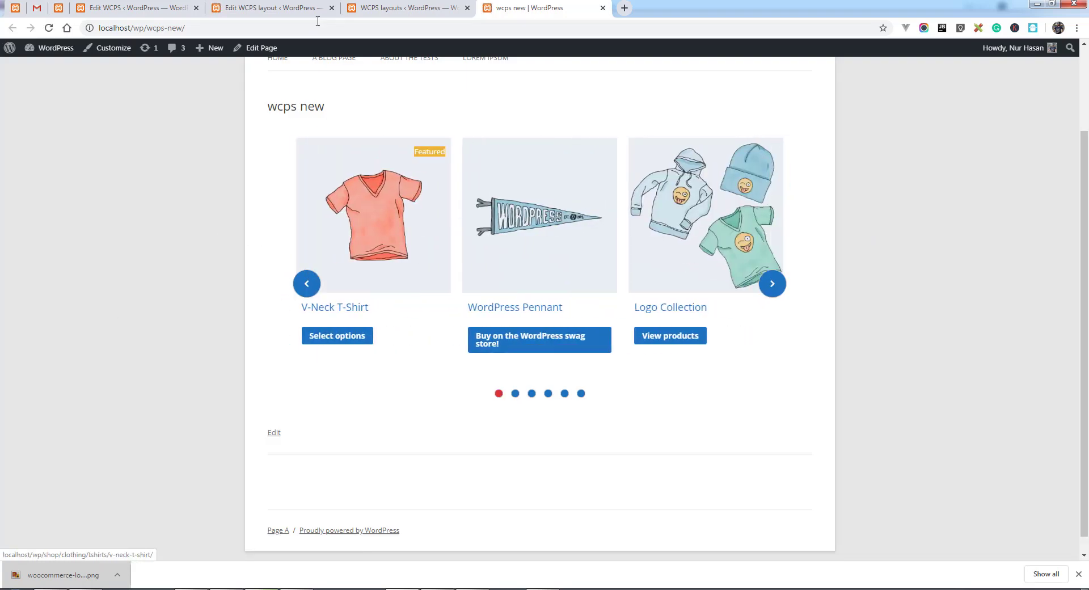
Back in the layout builder, set the Rating element's text color to blue #1e73be again and collapse its options
{"action": "left_click", "coordinate": [272, 8]}
{"action": "scroll", "coordinate": [381, 384], "scroll_direction": "down", "scroll_amount": 3}
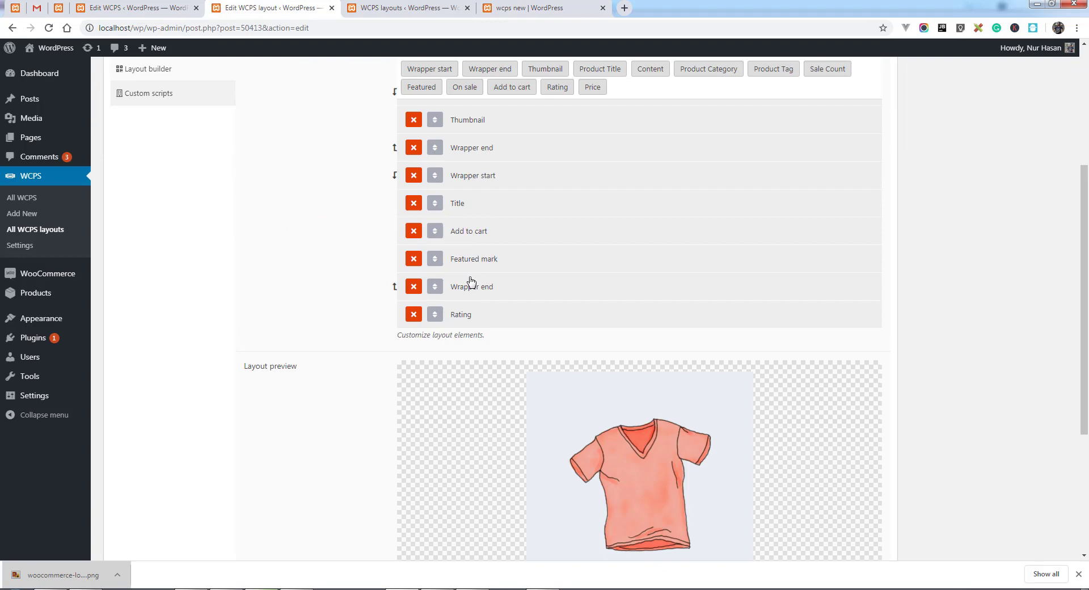
{"action": "scroll", "coordinate": [365, 380], "scroll_direction": "down", "scroll_amount": 3}
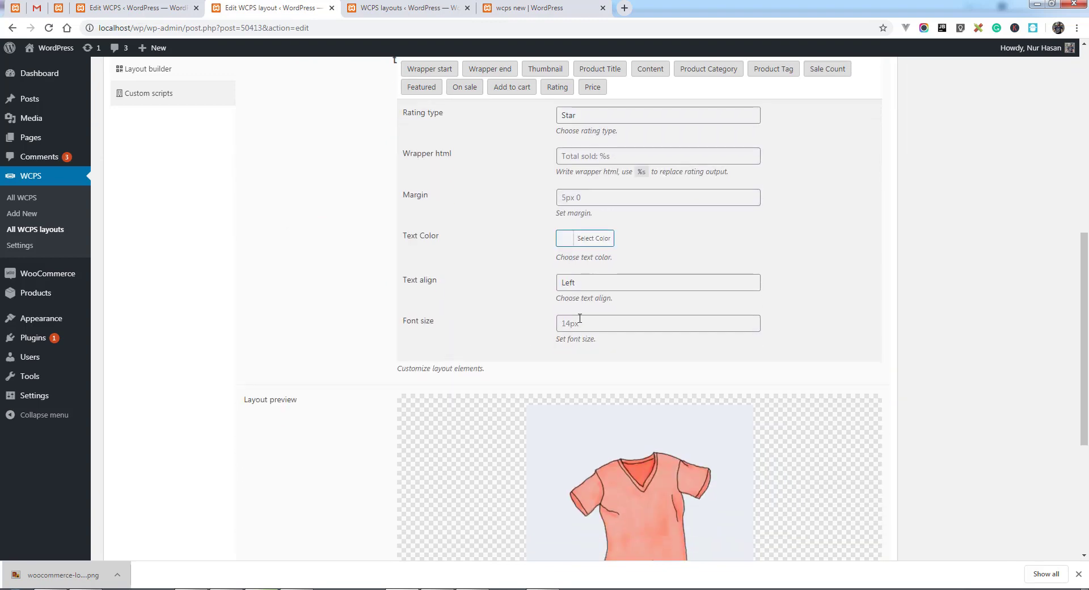
{"action": "left_click", "coordinate": [593, 302]}
{"action": "left_click", "coordinate": [641, 427]}
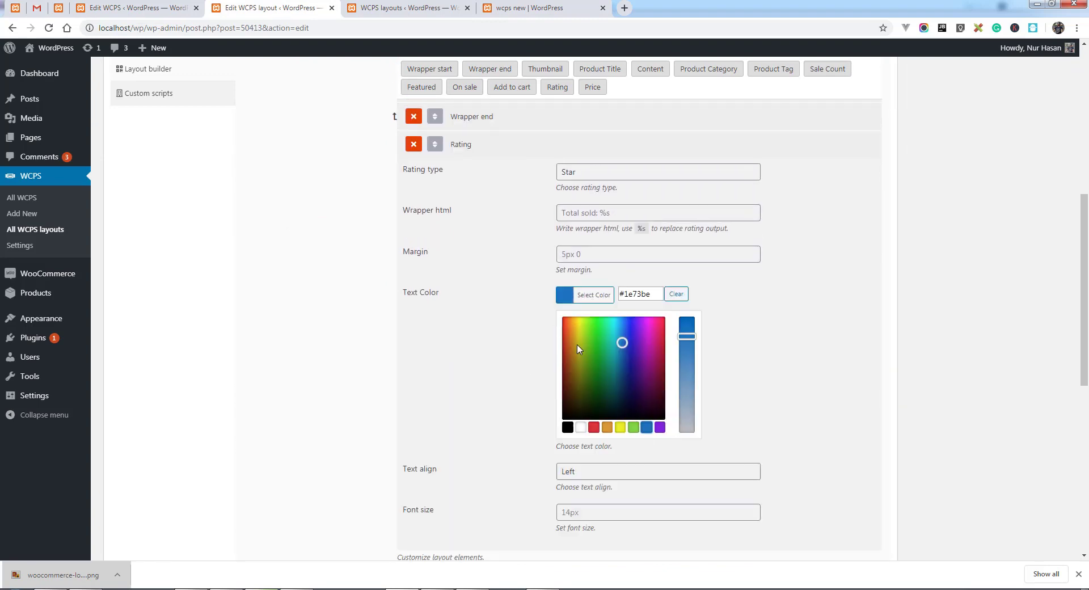
{"action": "left_click", "coordinate": [534, 289]}
{"action": "left_click", "coordinate": [585, 213]}
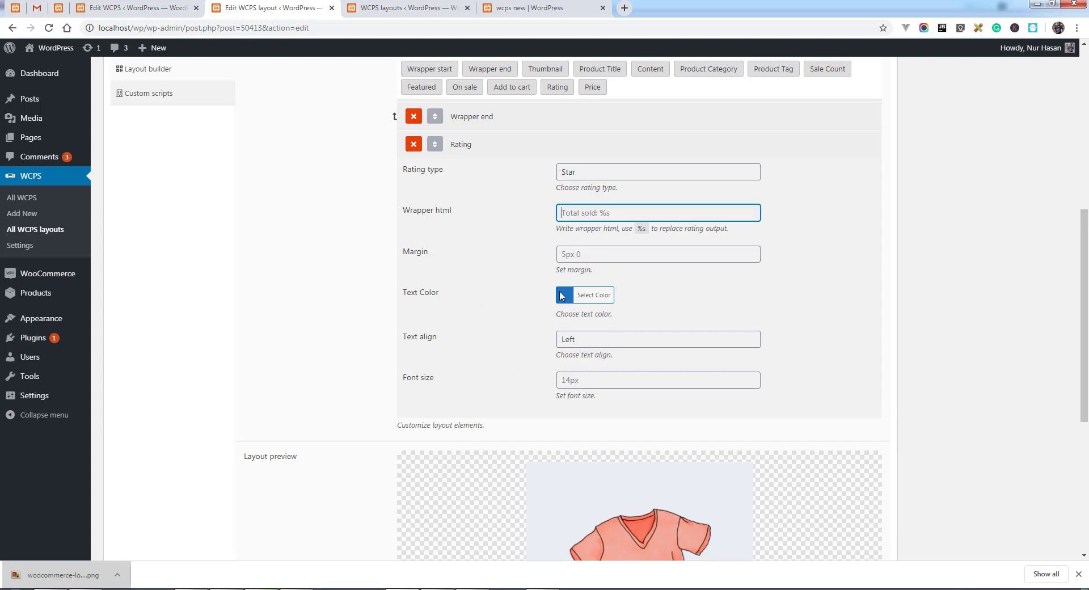
{"action": "left_click", "coordinate": [457, 144]}
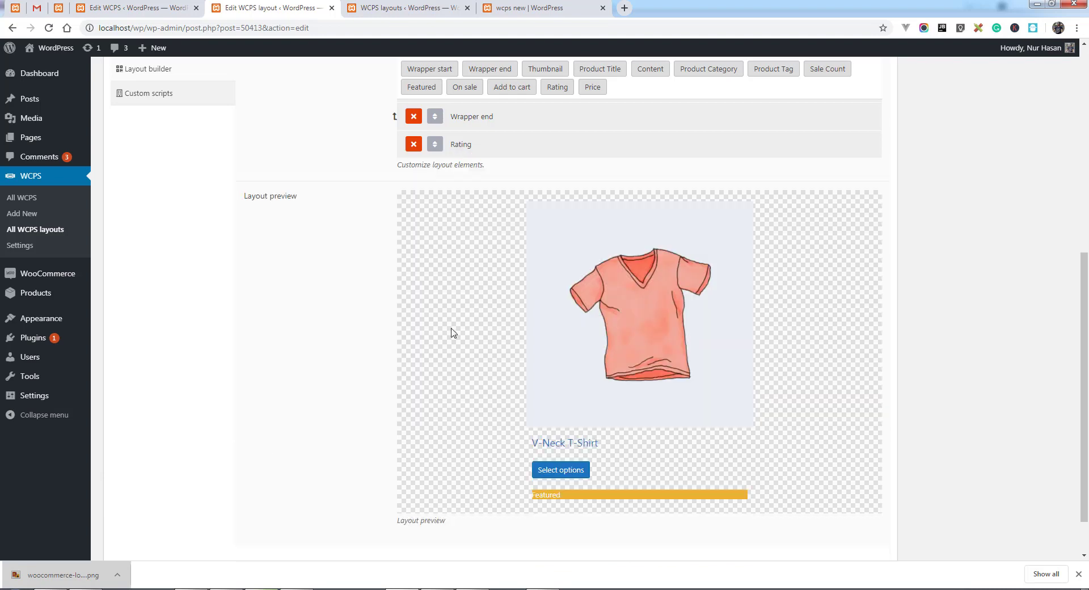
Move the Rating element above the last Wrapper end so it sits inside the content wrapper, and update the layout
{"action": "scroll", "coordinate": [452, 340], "scroll_direction": "up", "scroll_amount": 3}
{"action": "left_click_drag", "start_coordinate": [434, 317], "coordinate": [435, 287]}
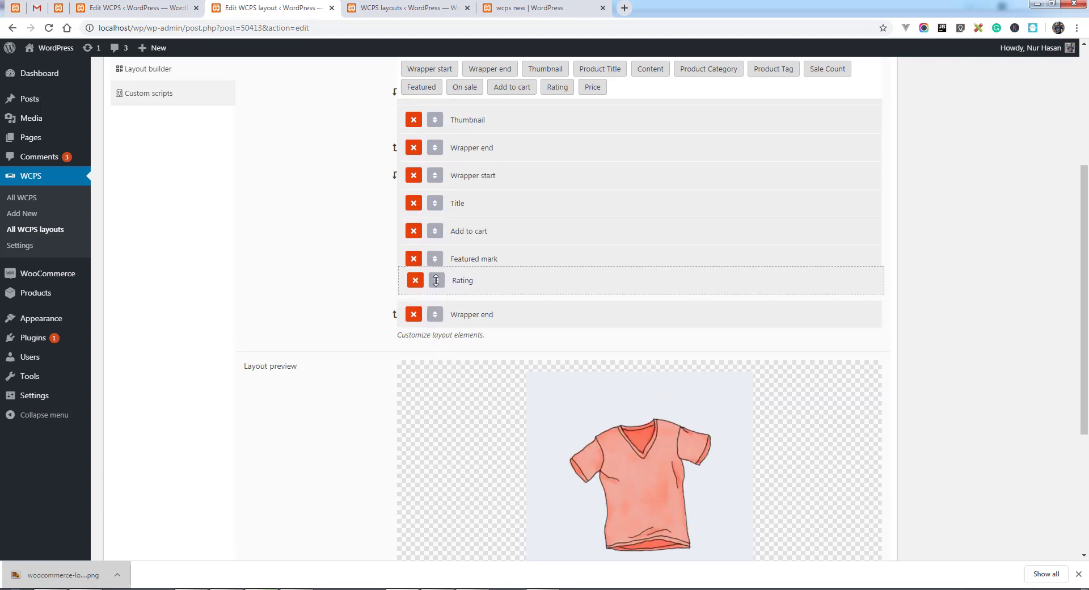
{"action": "scroll", "coordinate": [705, 284], "scroll_direction": "up", "scroll_amount": 4}
{"action": "left_click", "coordinate": [1031, 230]}
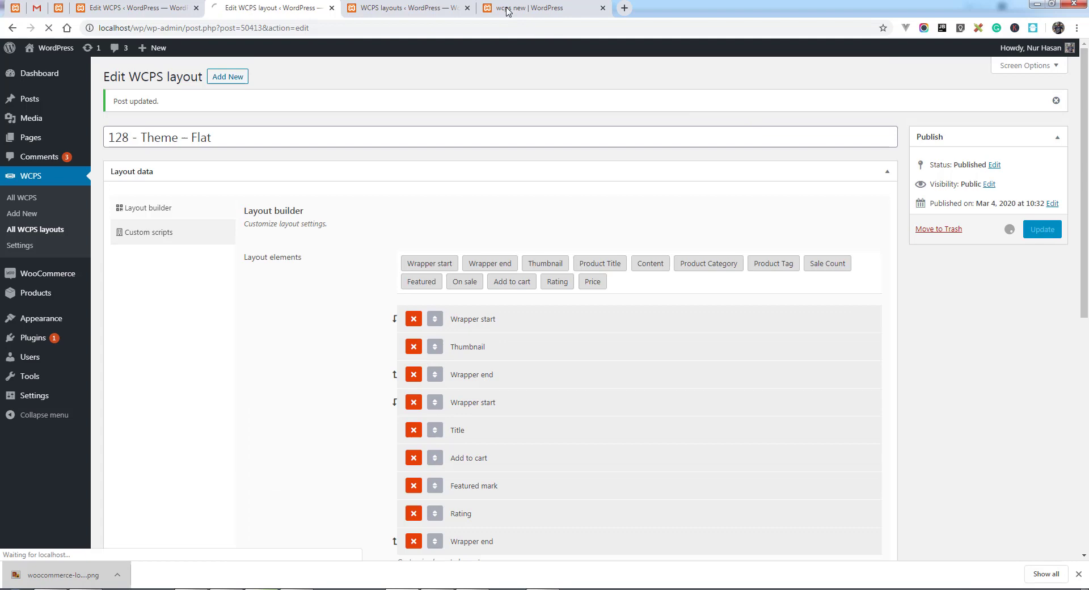
Reload the "wcps new" page and slide through the products to check the star ratings, staying on that page
{"action": "left_click", "coordinate": [529, 8]}
{"action": "left_click", "coordinate": [48, 28]}
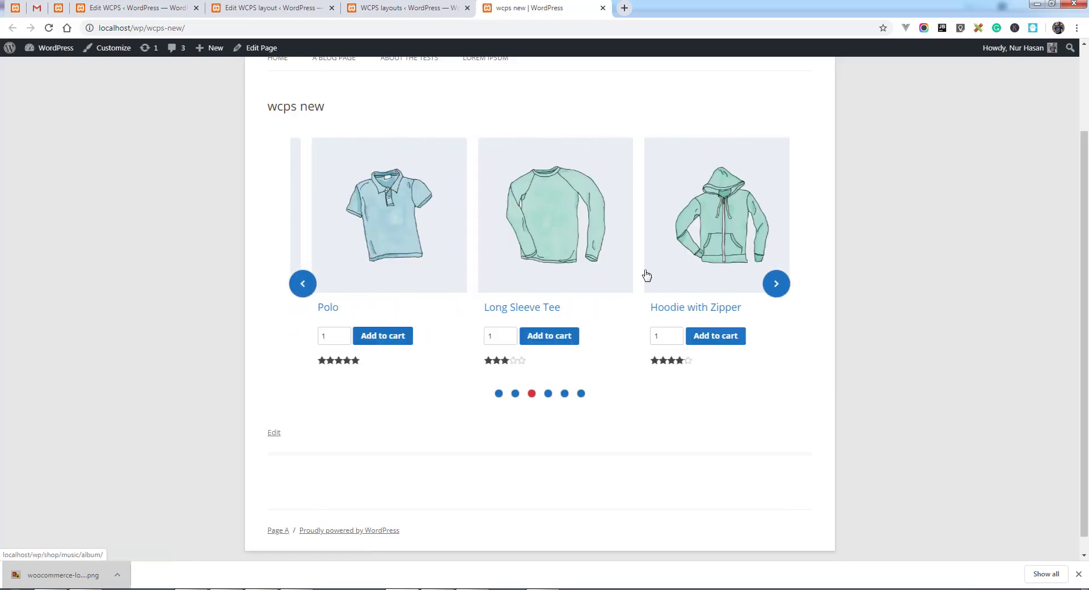
{"action": "left_click", "coordinate": [646, 275]}
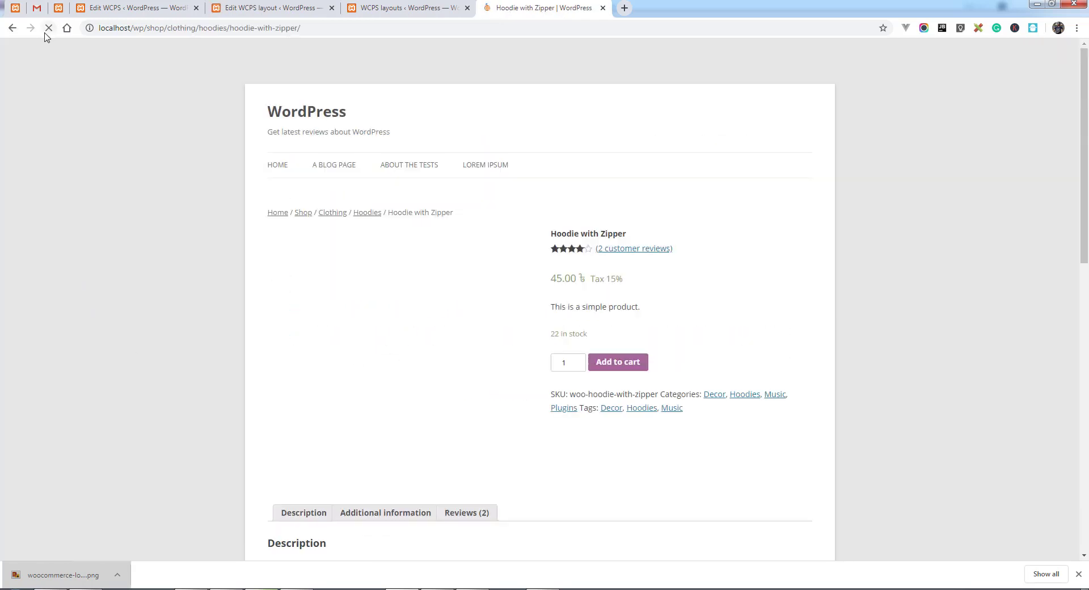
{"action": "left_click", "coordinate": [12, 28]}
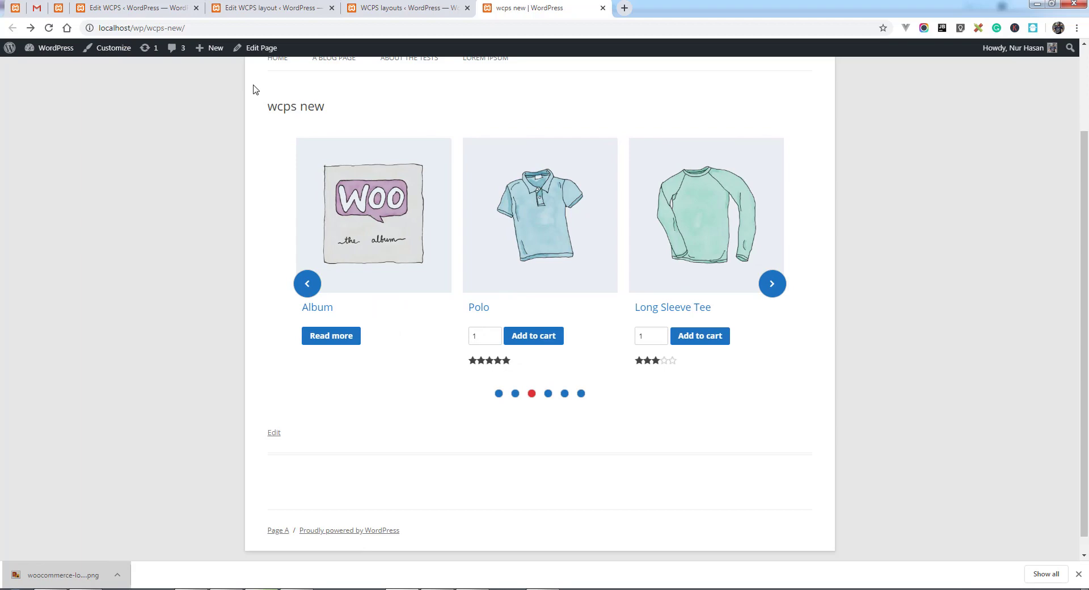
Set the Rating element's wrapper html to "Rate: %s", save the layout and check it on the reloaded "wcps new" page
{"action": "left_click", "coordinate": [247, 12]}
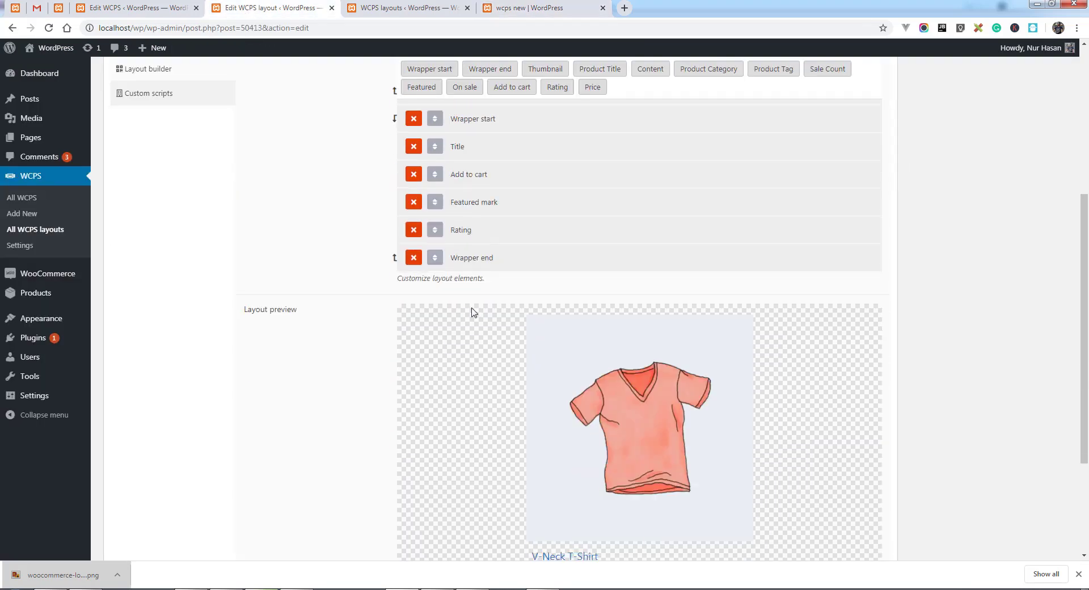
{"action": "left_click", "coordinate": [469, 234]}
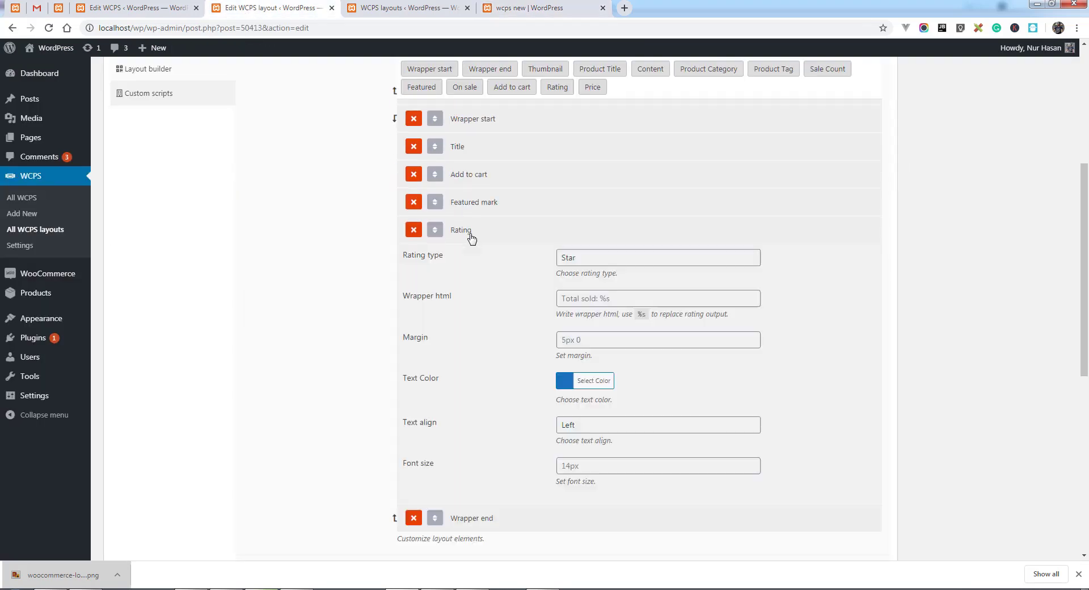
{"action": "left_click", "coordinate": [580, 301]}
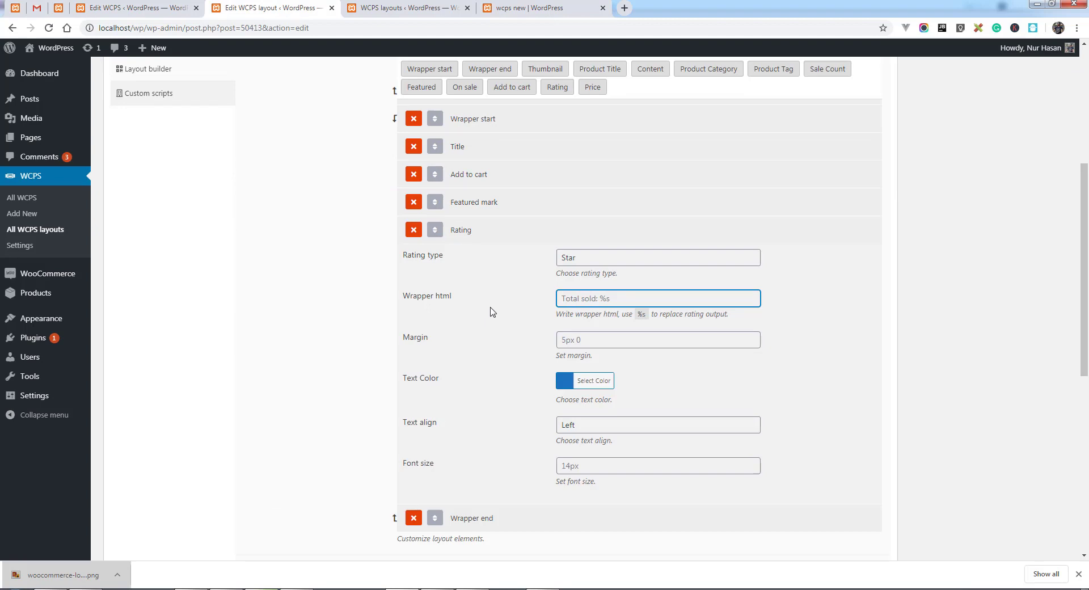
{"action": "type", "text": "Rate: %s"}
{"action": "key", "text": "Return"}
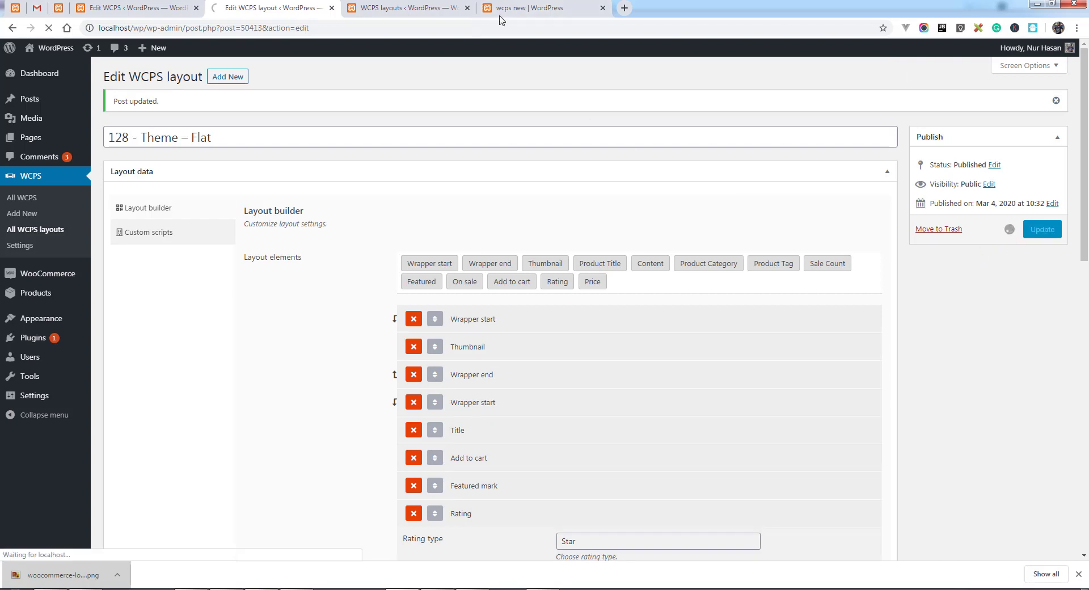
{"action": "left_click", "coordinate": [500, 11]}
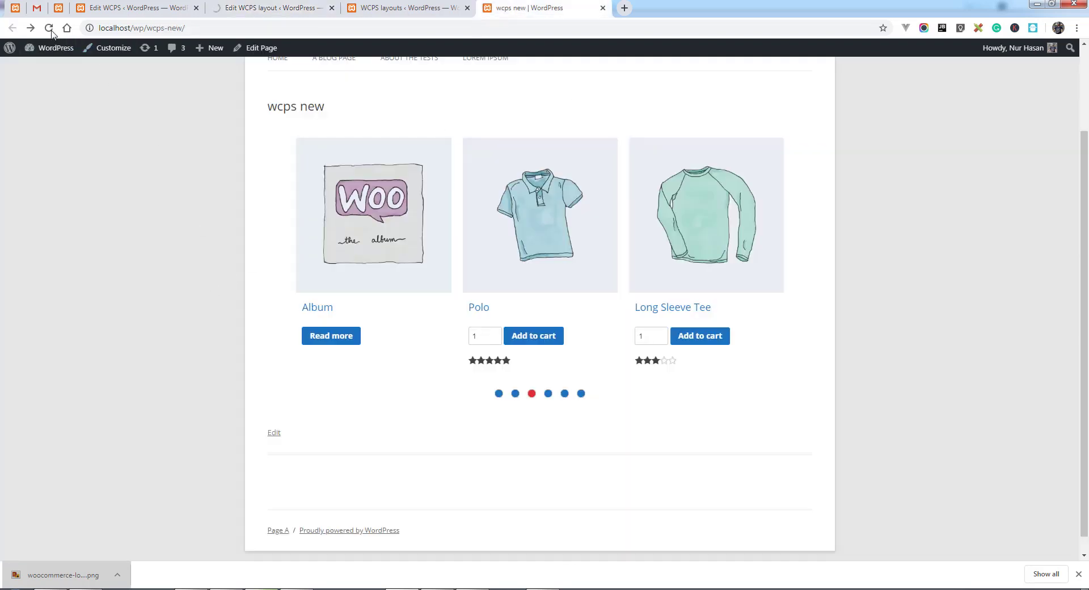
{"action": "left_click", "coordinate": [50, 30]}
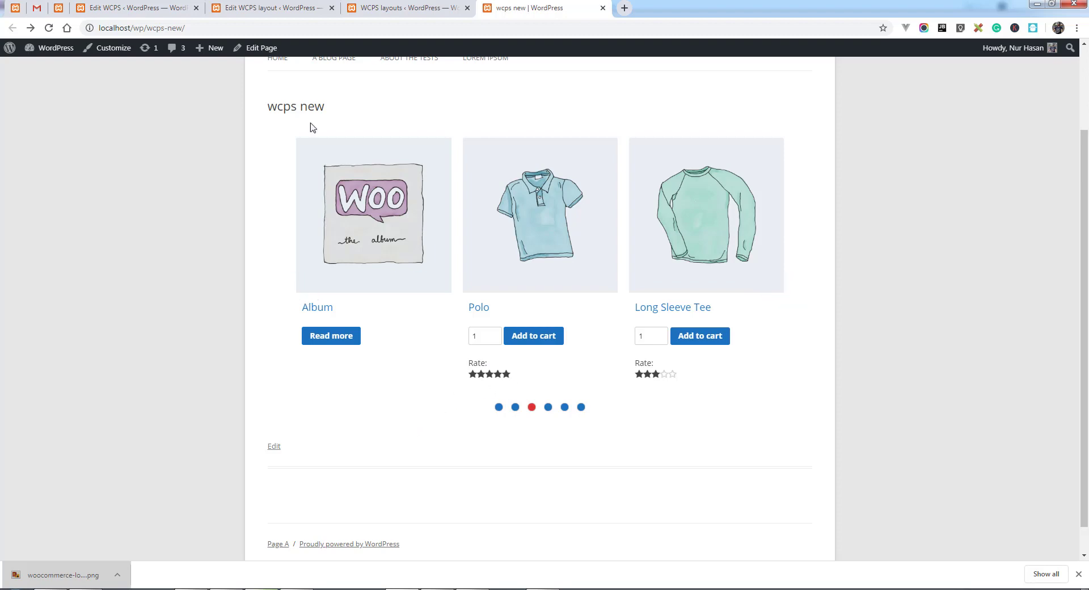
In the layout builder, set the Add to cart element's background color to the purple palette swatch
{"action": "left_click", "coordinate": [253, 11]}
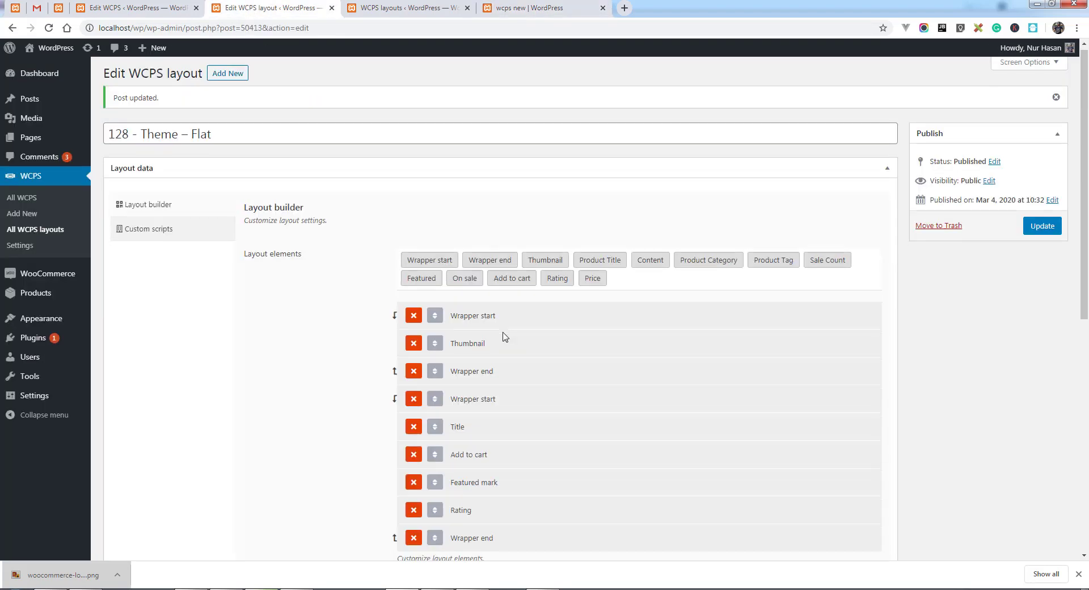
{"action": "scroll", "coordinate": [503, 337], "scroll_direction": "down", "scroll_amount": 2}
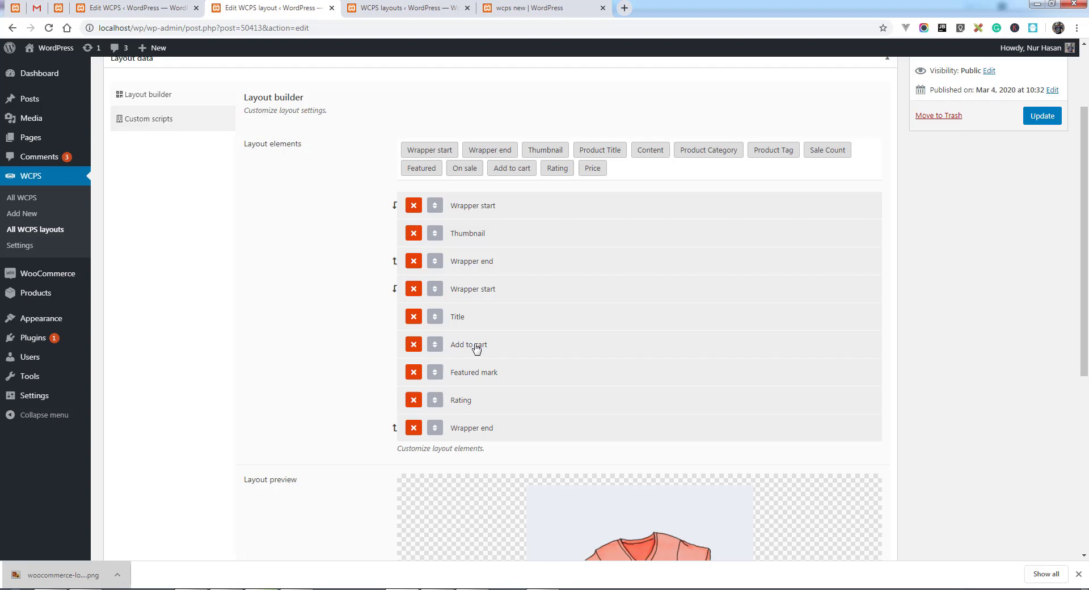
{"action": "left_click", "coordinate": [504, 347]}
{"action": "scroll", "coordinate": [532, 348], "scroll_direction": "down", "scroll_amount": 2}
{"action": "left_click", "coordinate": [594, 259]}
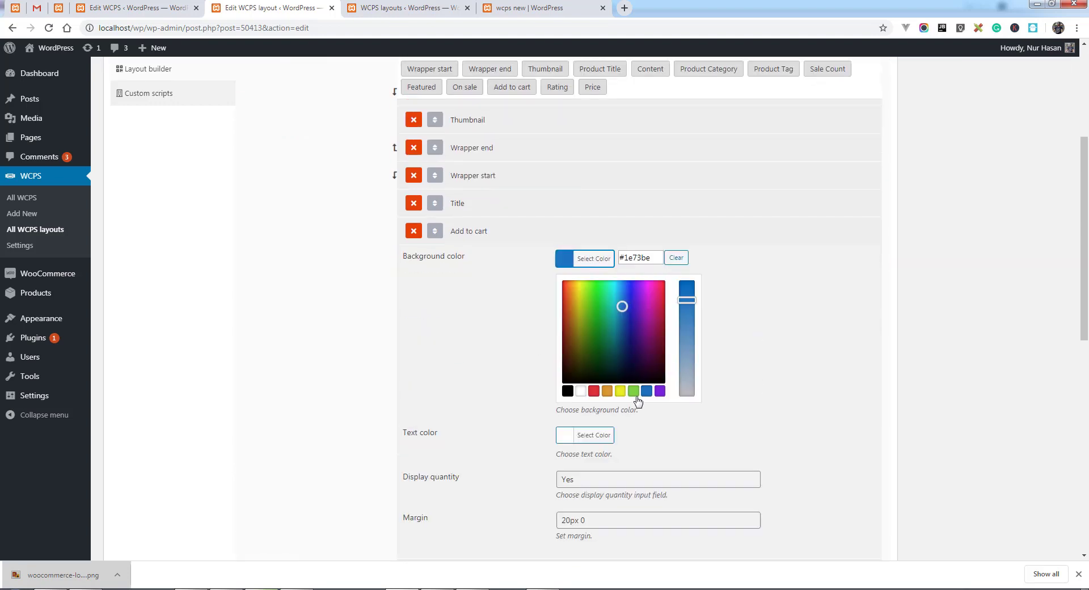
{"action": "left_click", "coordinate": [659, 391]}
{"action": "left_click", "coordinate": [779, 290]}
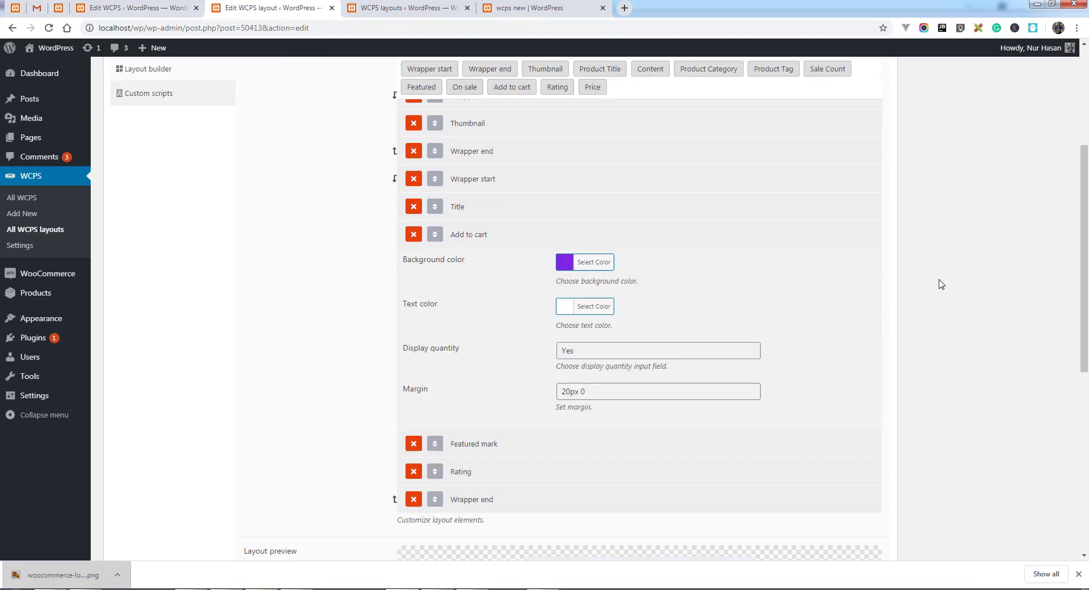
Update the layout and check the Add to cart button color on the reloaded "wcps new" page
{"action": "scroll", "coordinate": [941, 282], "scroll_direction": "up", "scroll_amount": 4}
{"action": "left_click", "coordinate": [1041, 229]}
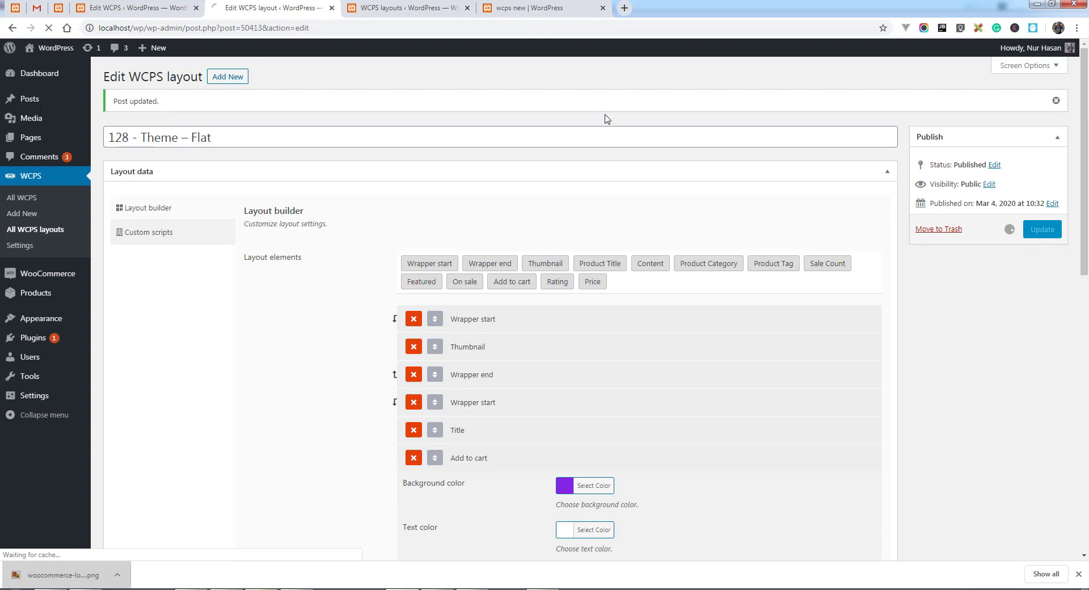
{"action": "left_click", "coordinate": [512, 8]}
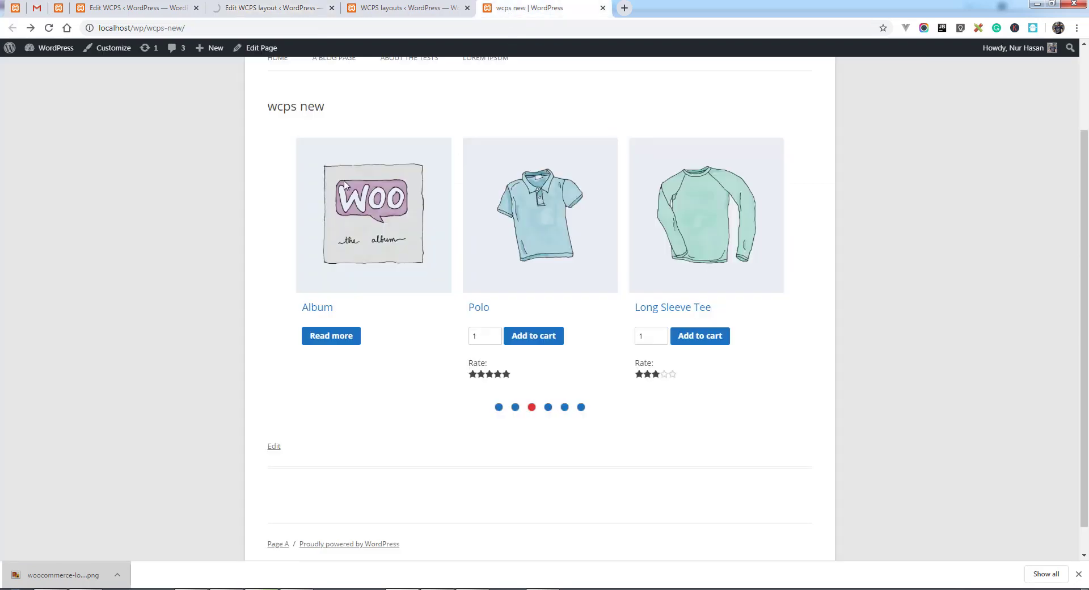
{"action": "left_click", "coordinate": [49, 28]}
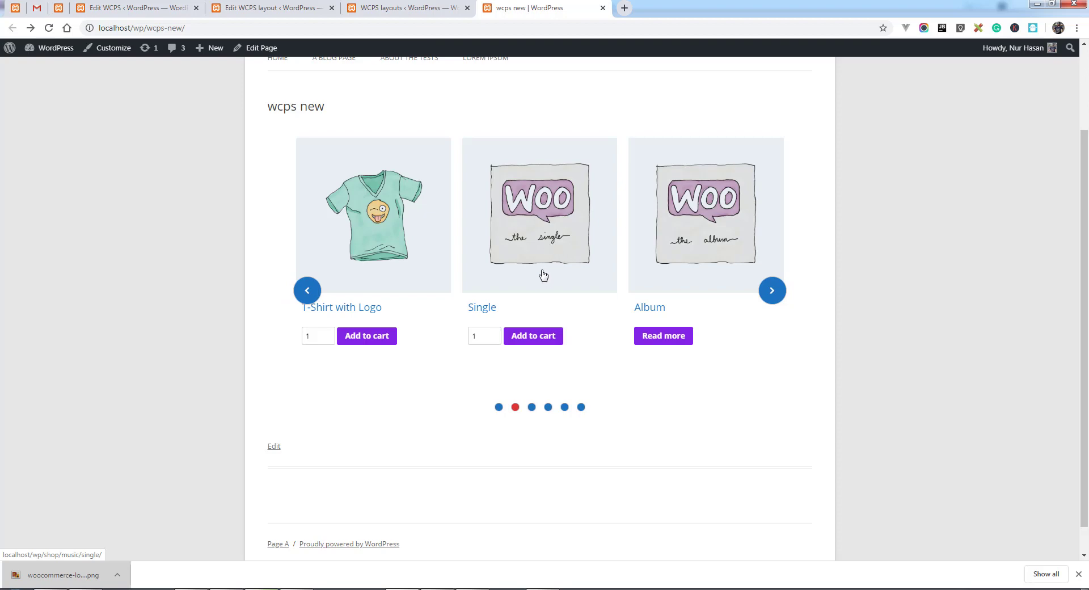
Return to the layout editor and open the custom scripts settings to view the layout's custom CSS
{"action": "left_click", "coordinate": [266, 8]}
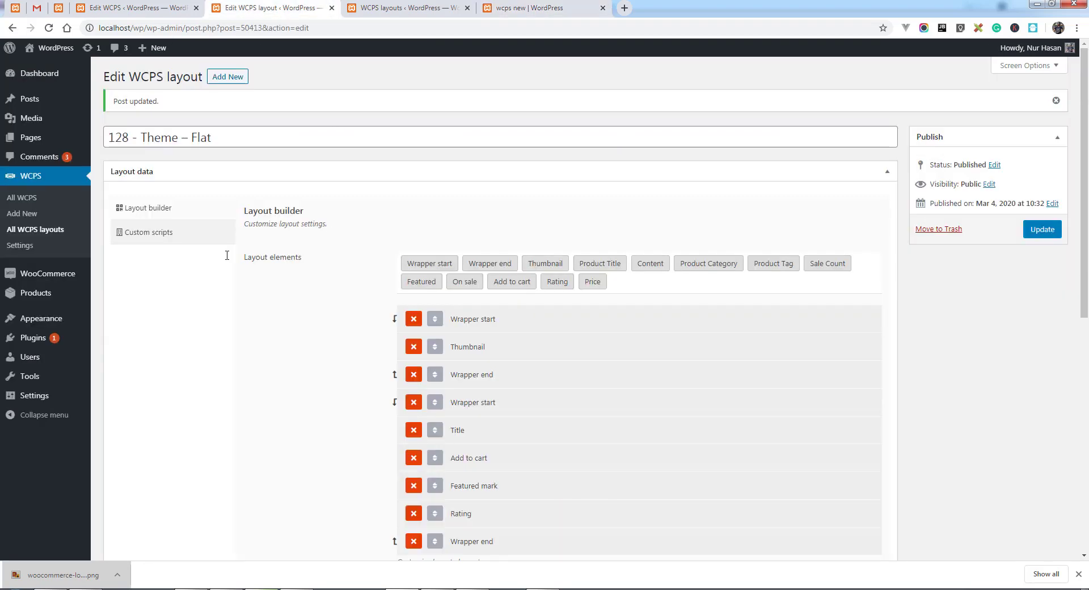
{"action": "left_click", "coordinate": [153, 233]}
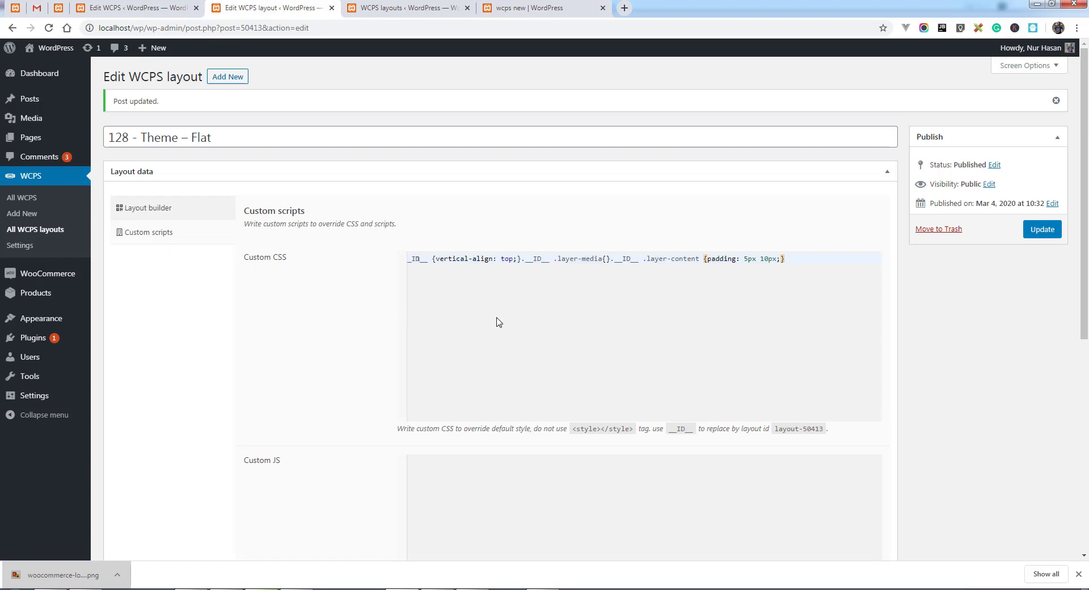
Return to the layout builder and examine the first Wrapper start element's id, class and custom CSS settings, then collapse the element
{"action": "left_click", "coordinate": [171, 211]}
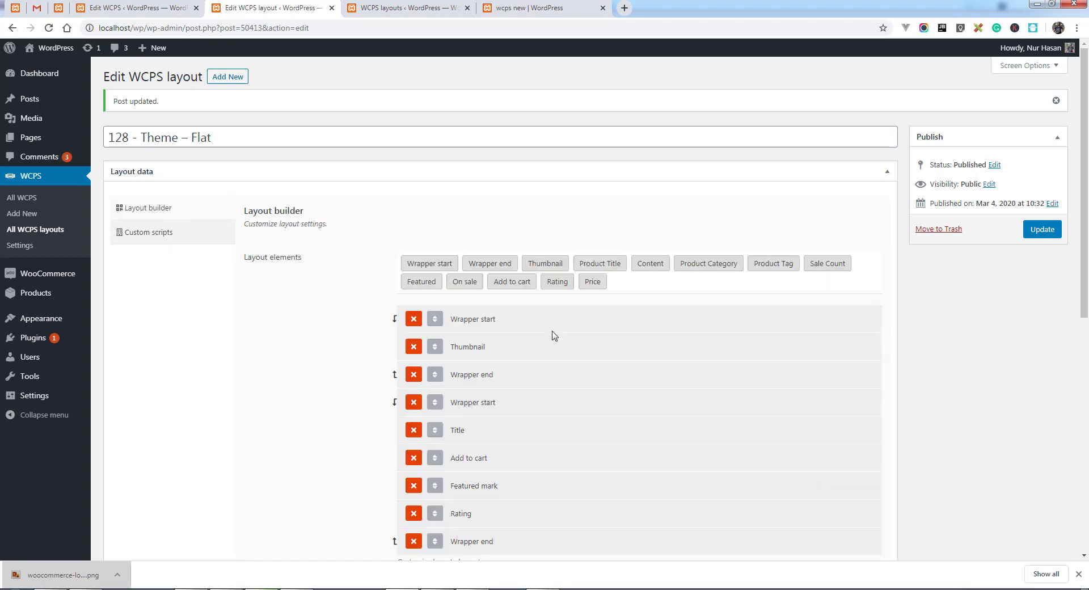
{"action": "scroll", "coordinate": [555, 349], "scroll_direction": "down", "scroll_amount": 1}
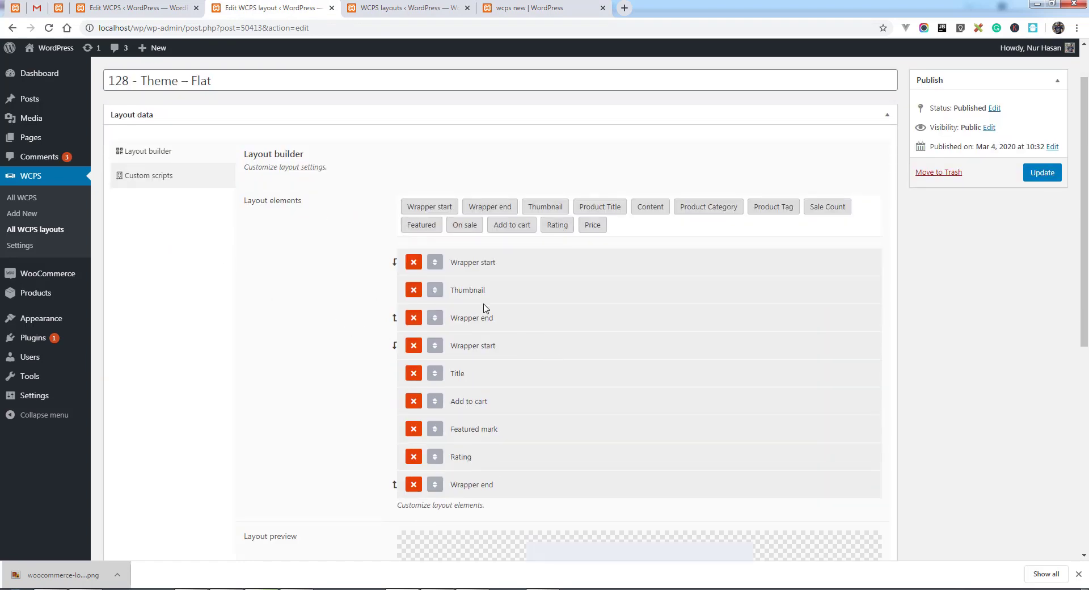
{"action": "left_click", "coordinate": [464, 269]}
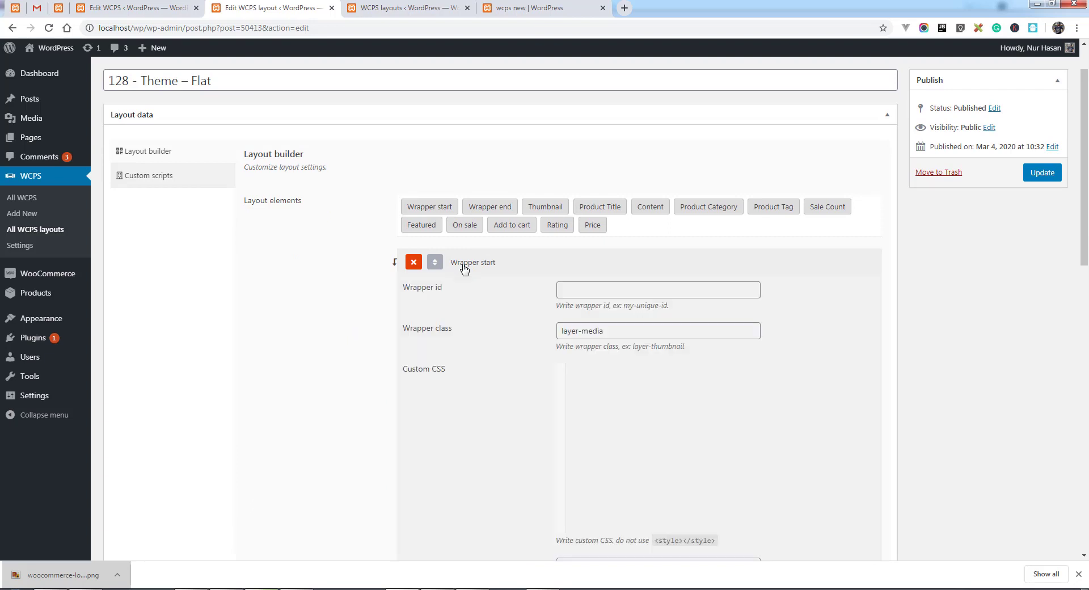
{"action": "left_click", "coordinate": [597, 290]}
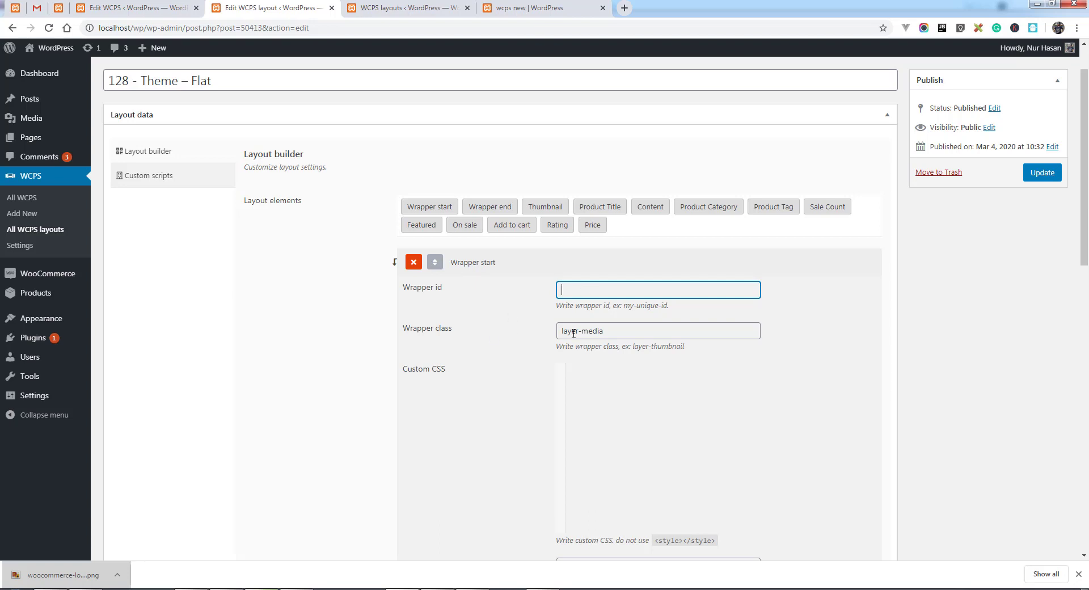
{"action": "triple_click", "coordinate": [616, 333]}
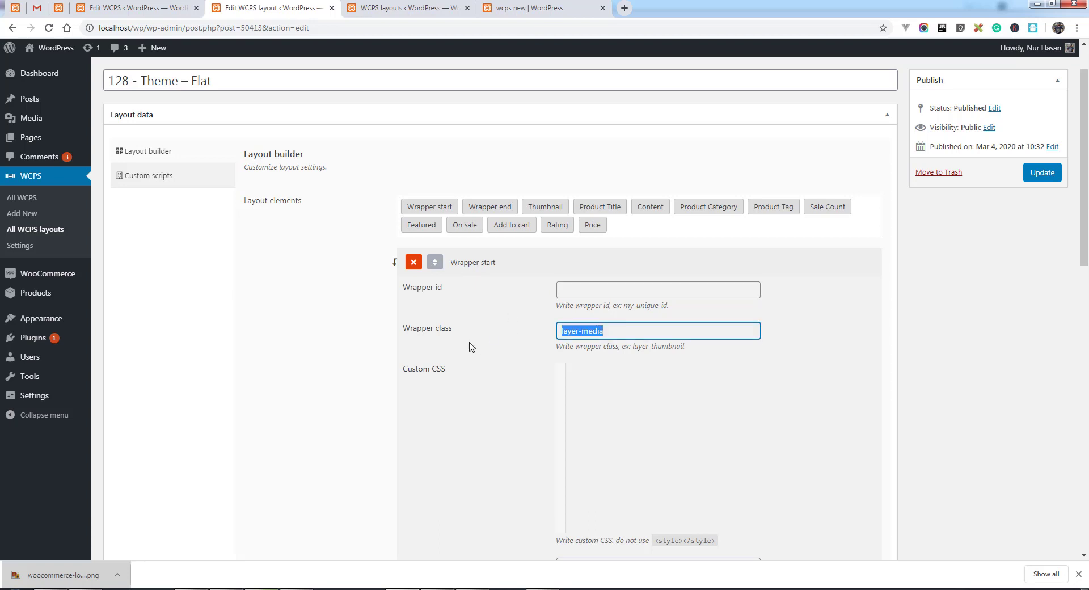
{"action": "scroll", "coordinate": [469, 346], "scroll_direction": "down", "scroll_amount": 1}
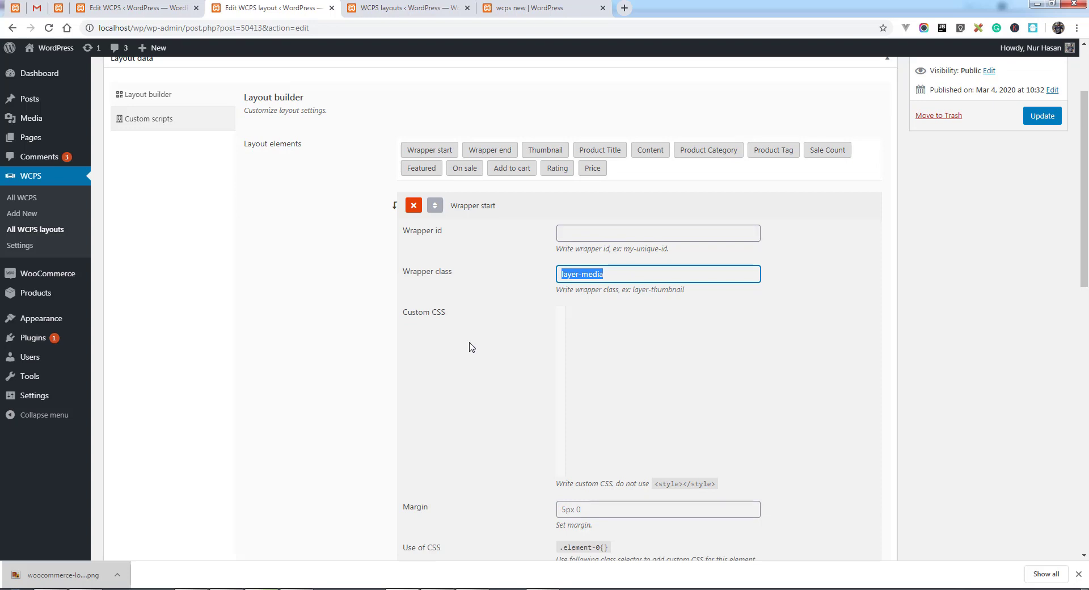
{"action": "left_click", "coordinate": [603, 345]}
{"action": "left_click", "coordinate": [466, 207]}
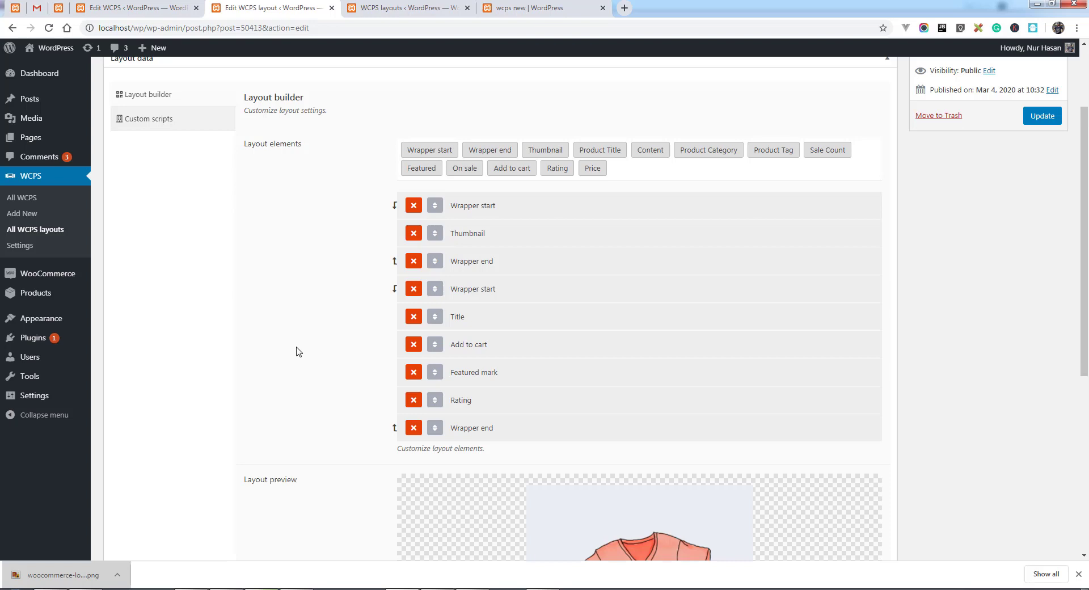